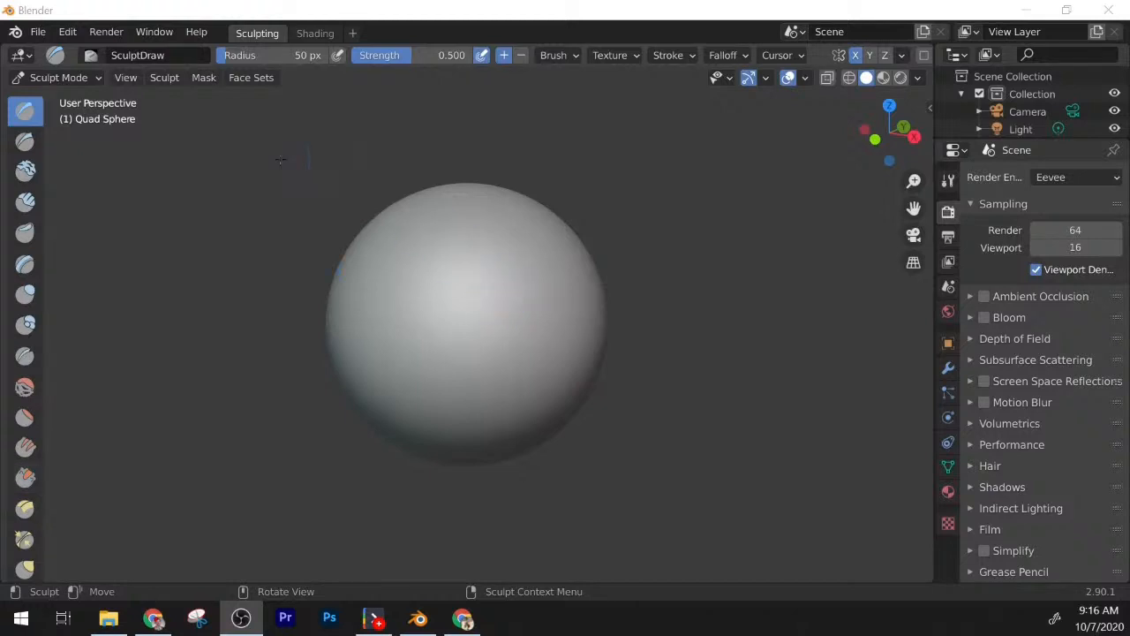
Step: Try a short SculptDraw stroke on the front of the sphere and undo it
left_click(27, 111)
mouse_move(451, 323)
left_mouse_down()
mouse_move(464, 266)
mouse_move(481, 261)
mouse_move(457, 285)
mouse_move(455, 334)
left_mouse_up()
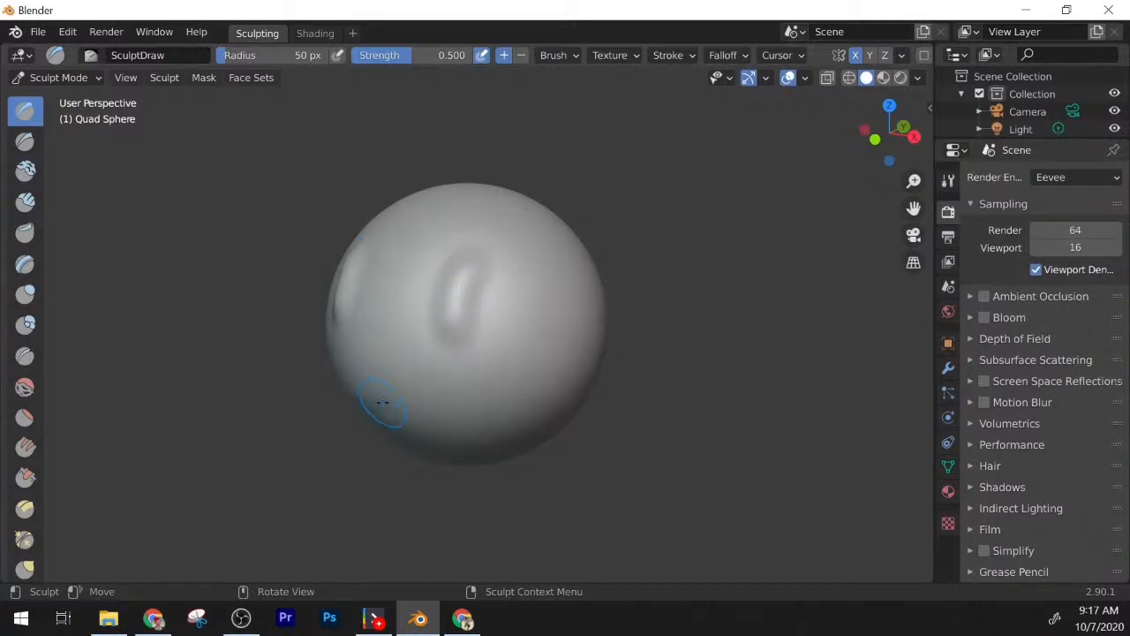
key("ctrl+z")
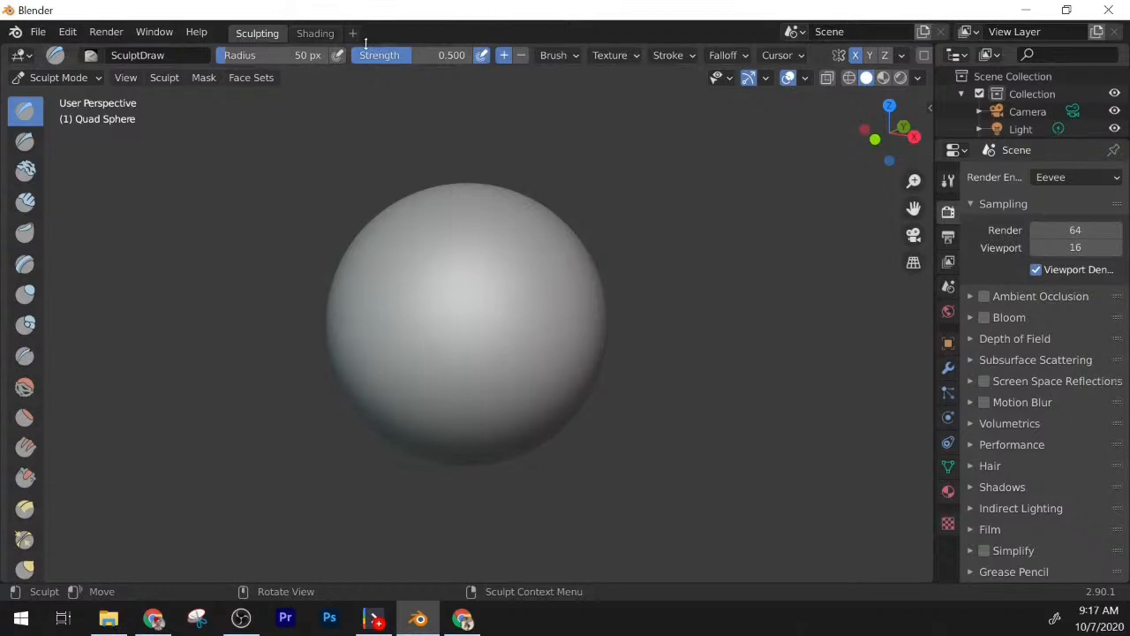
Step: Add the general Layout workspace to the project
left_click(354, 33)
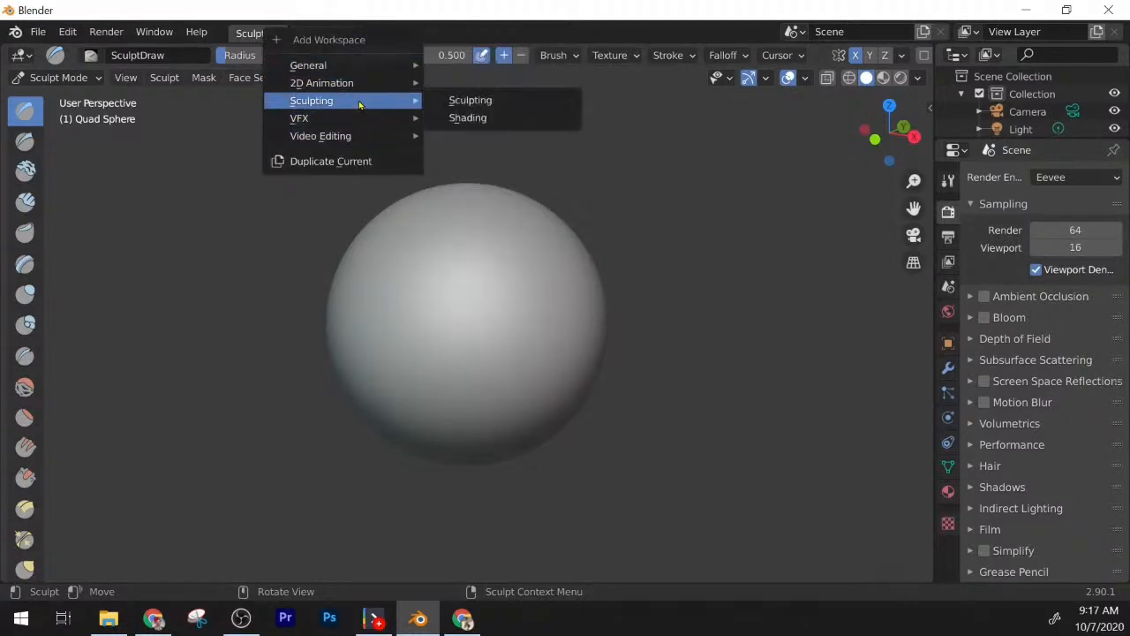
mouse_move(378, 65)
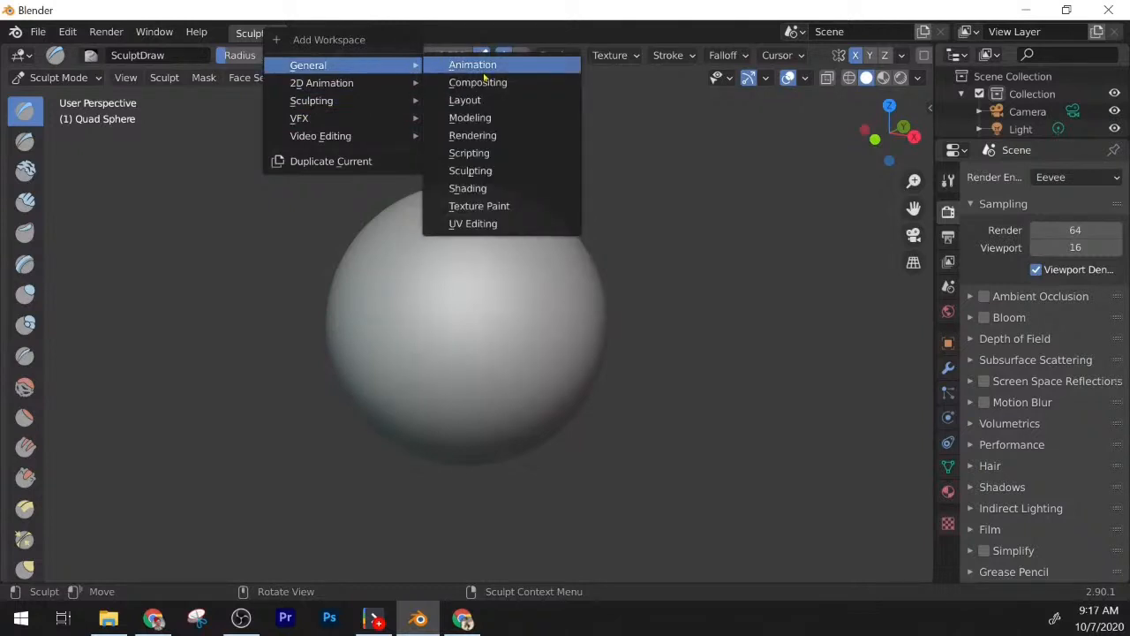
left_click(491, 102)
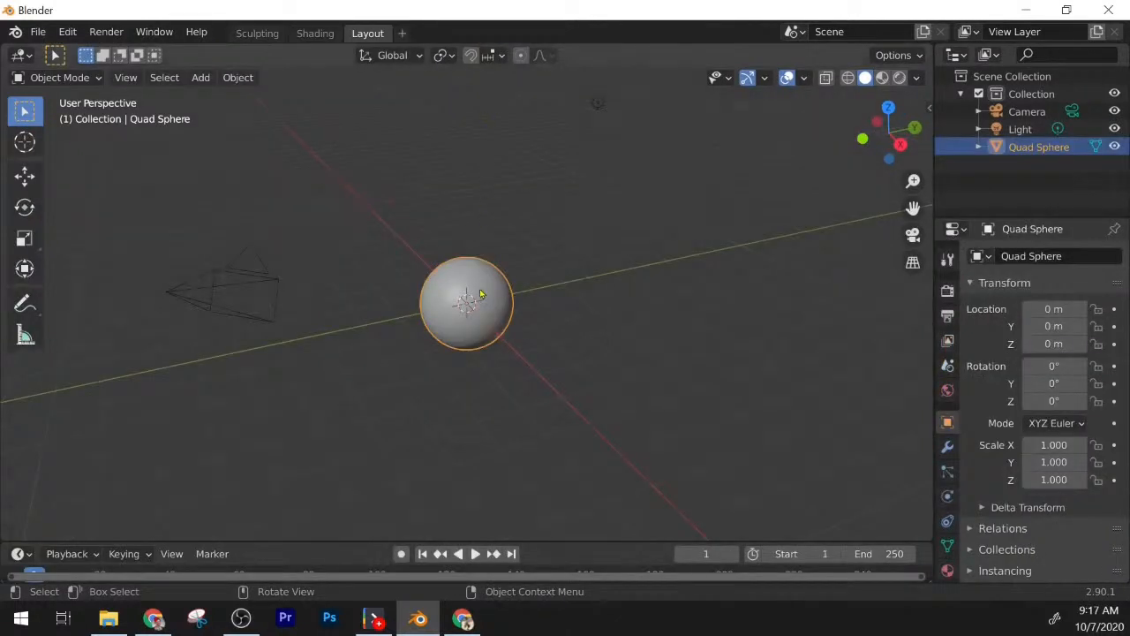
Step: Move the quad sphere slightly off the origin, to about X -0.009, Y 0.057, Z 0.063 m
scroll(460, 325, "down", 3)
scroll(460, 325, "up", 5)
scroll(461, 326, "down", 4)
scroll(463, 326, "up", 2)
scroll(462, 326, "down", 2)
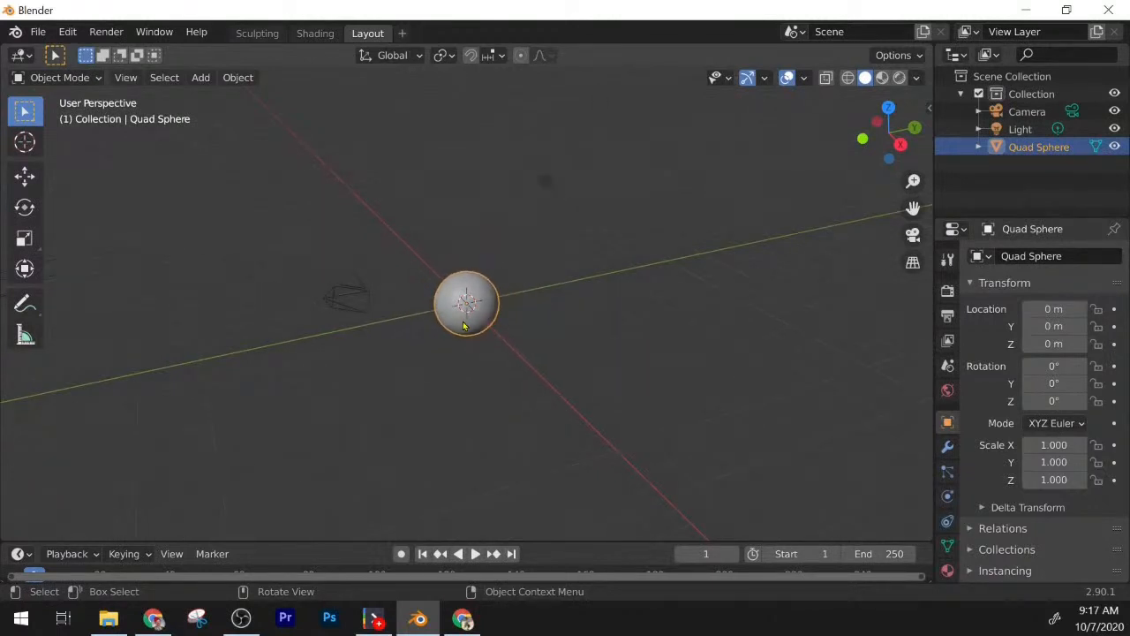
key("g")
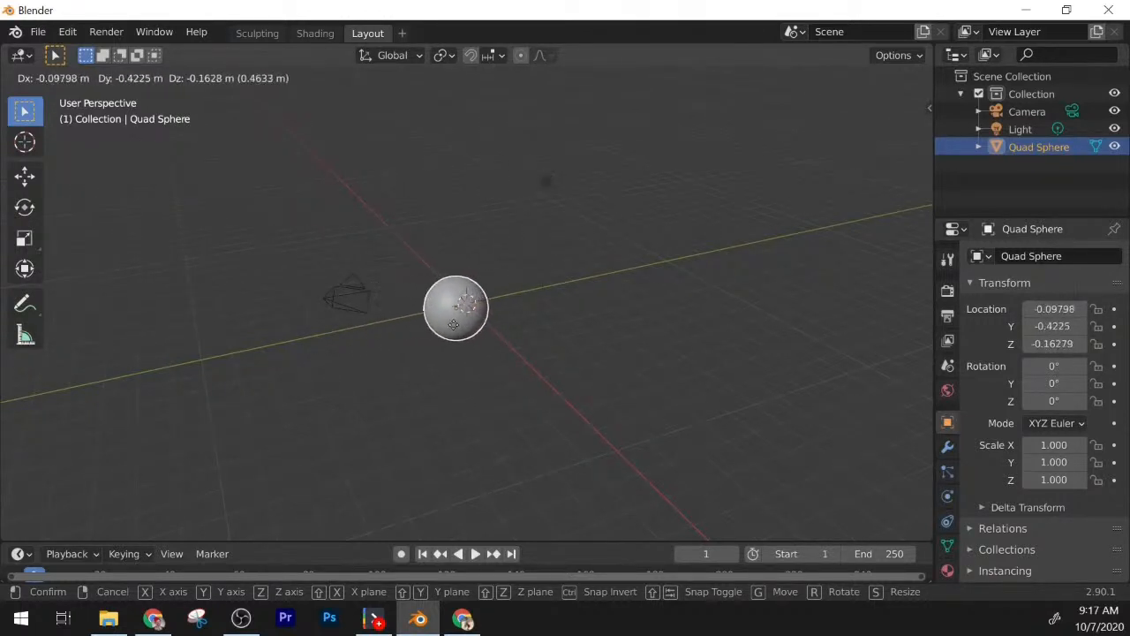
left_click(467, 323)
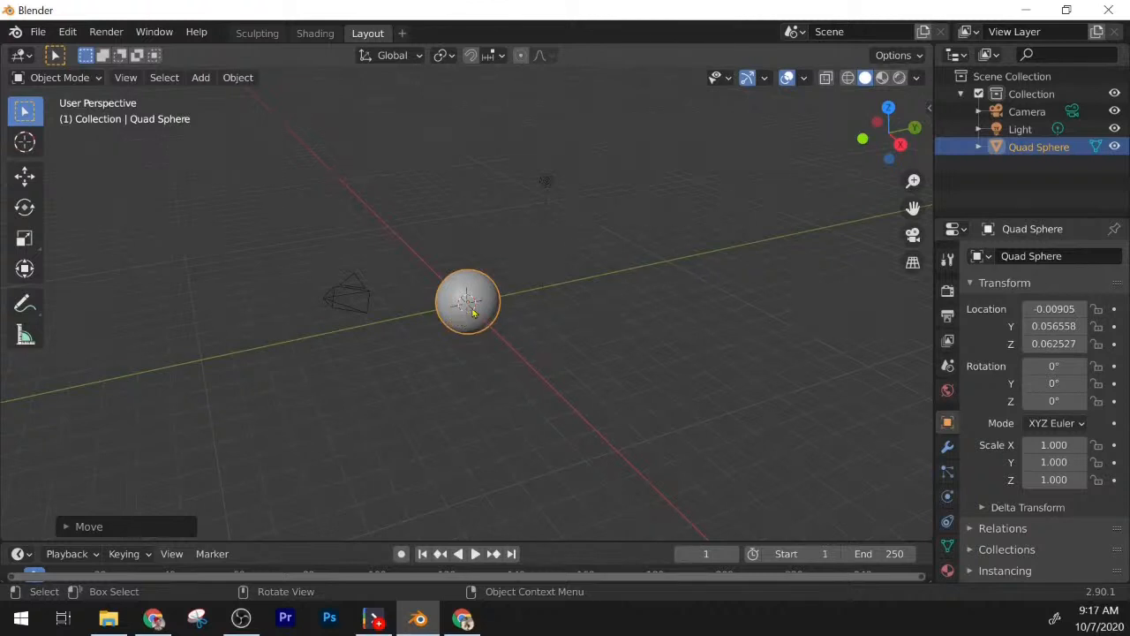
Step: Try a free rotation of the quad sphere and scale it uniformly to about 1.985
key("r")
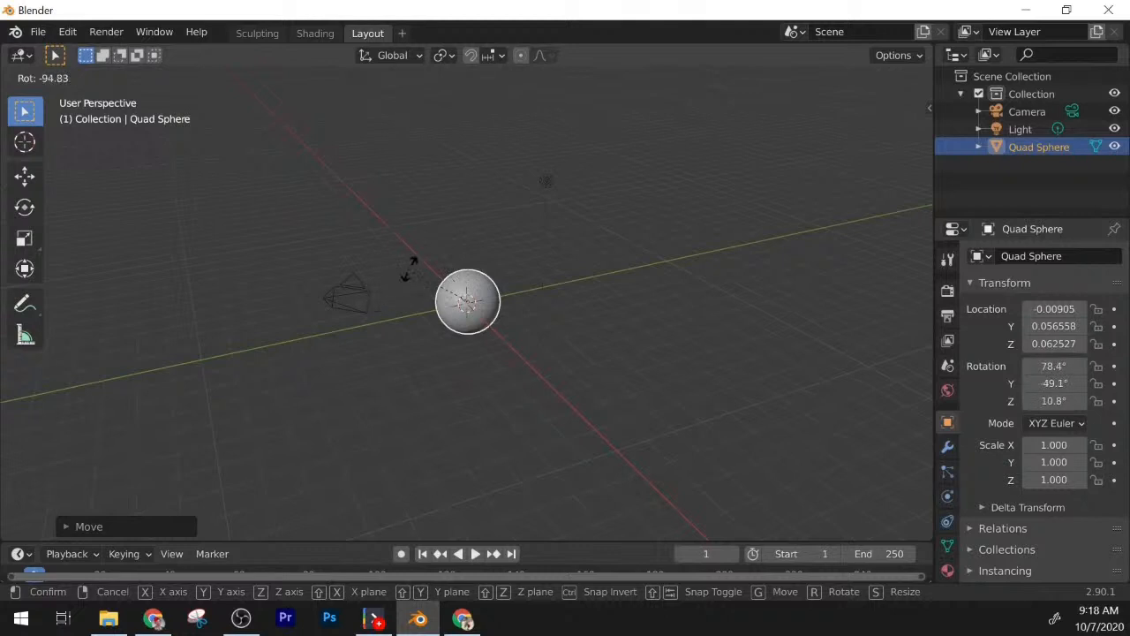
key("r")
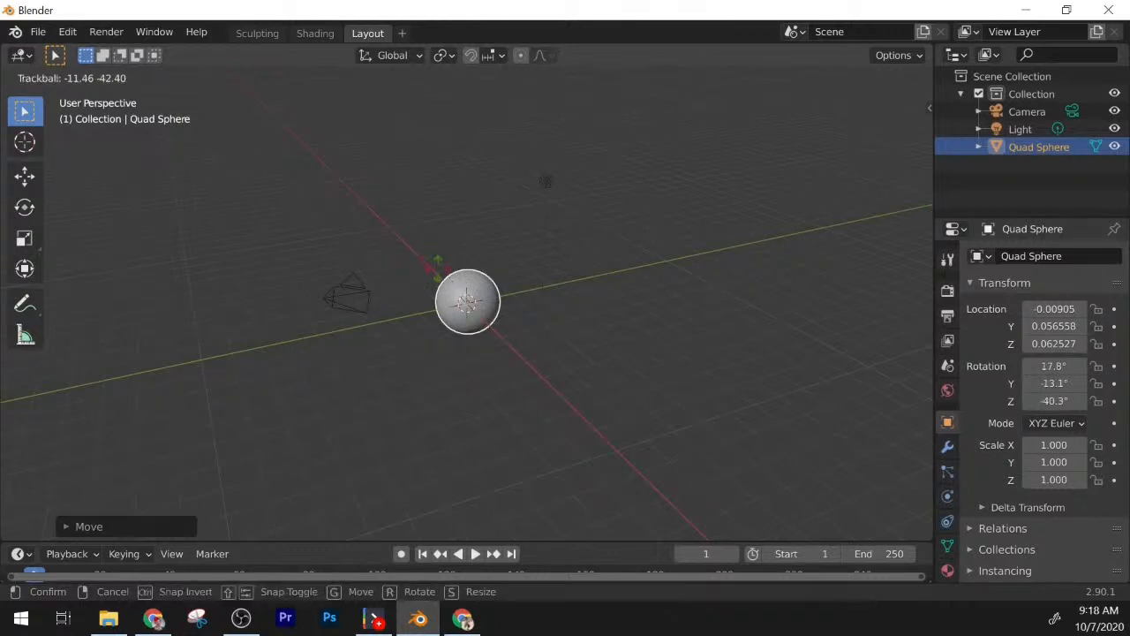
key("s")
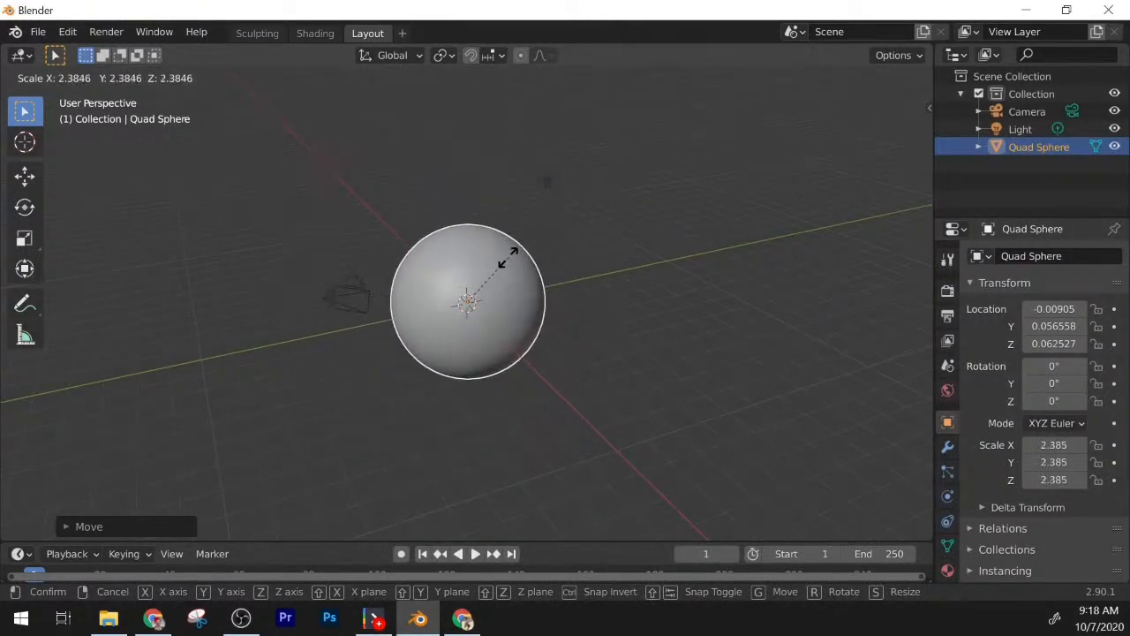
left_click(434, 266)
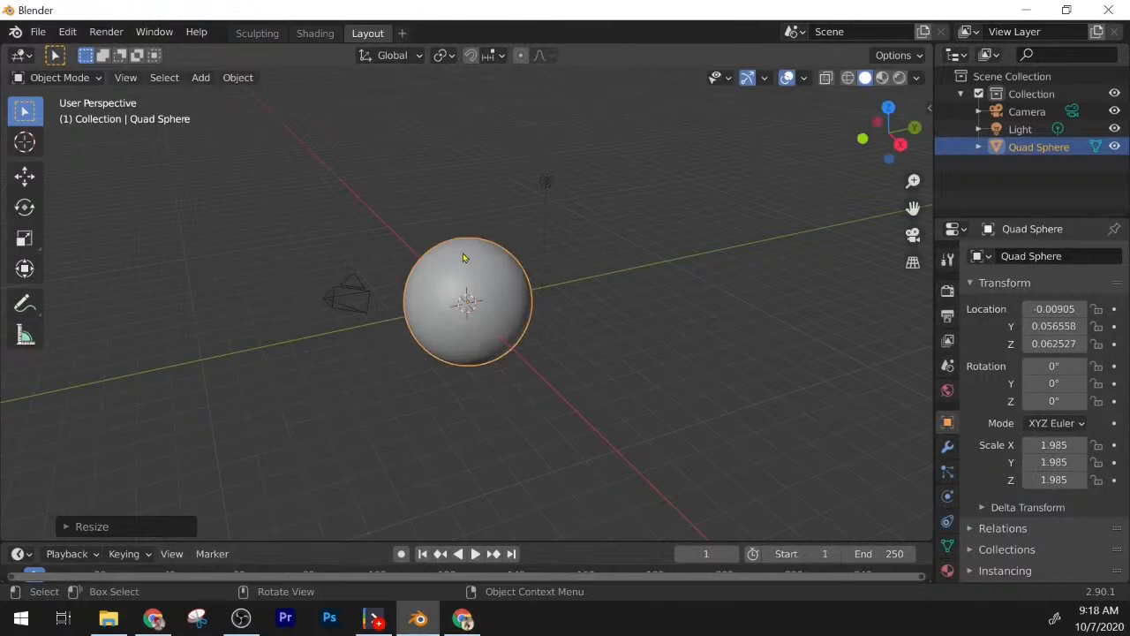
Step: Return to the Sculpting workspace and view the enlarged sphere there
left_click(249, 32)
scroll(421, 270, "down", 5)
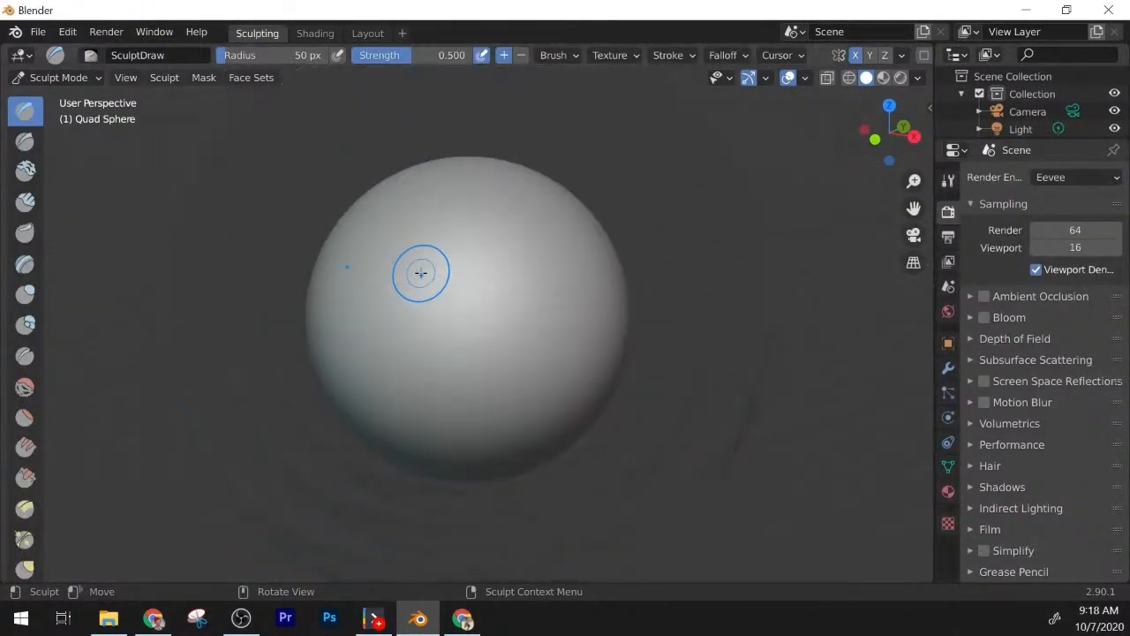
scroll(421, 272, "up", 1)
scroll(421, 272, "down", 1)
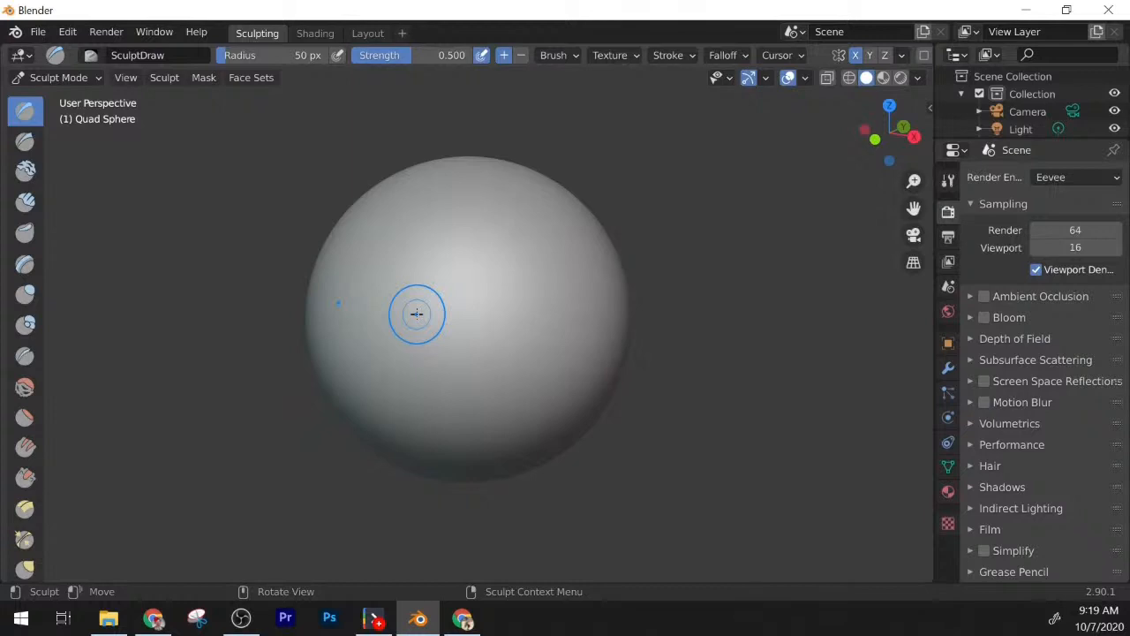
Step: Add a cube in the Layout workspace and move it beside the sphere, to about X 2.95, Y 5.57, Z -0.90 m
left_click(368, 33)
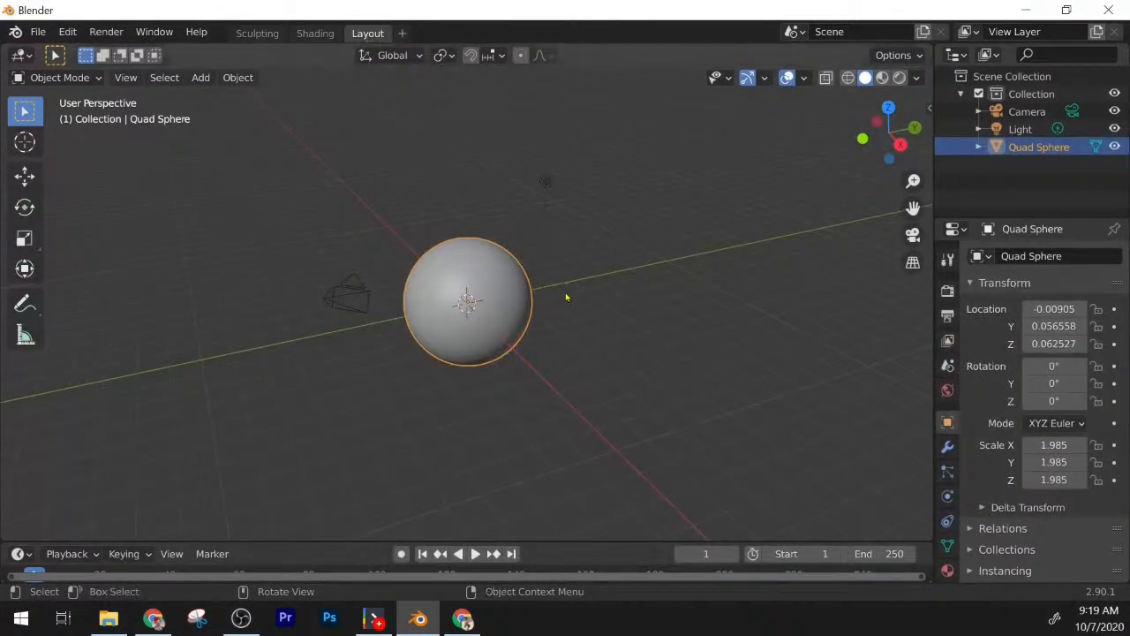
left_click(598, 310)
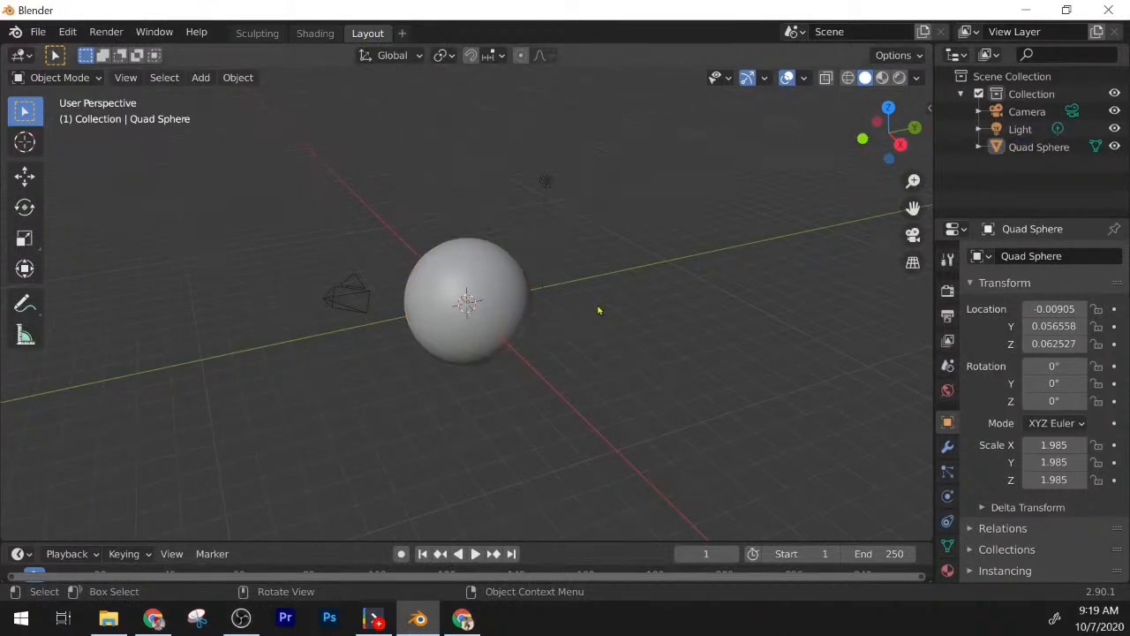
key("shift+a")
mouse_move(570, 245)
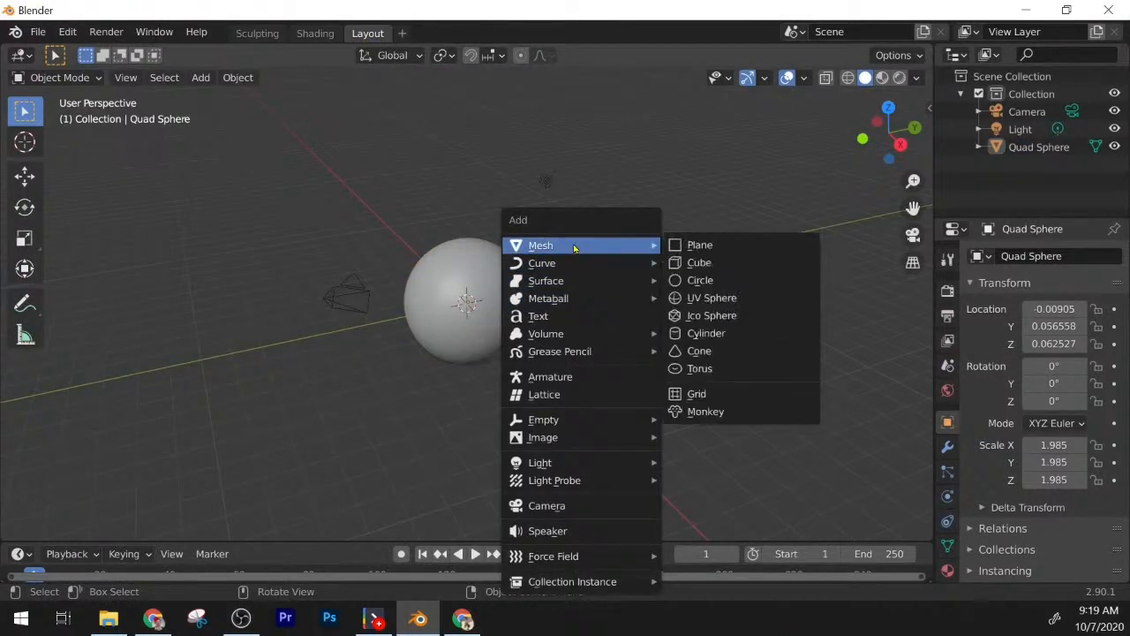
left_click(724, 262)
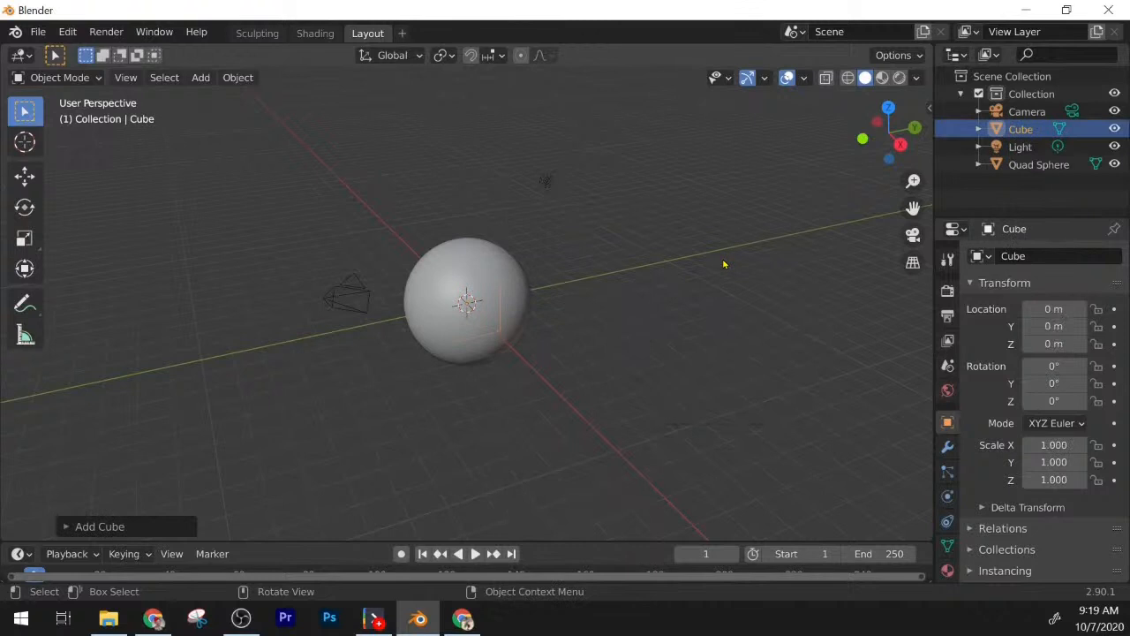
key("g")
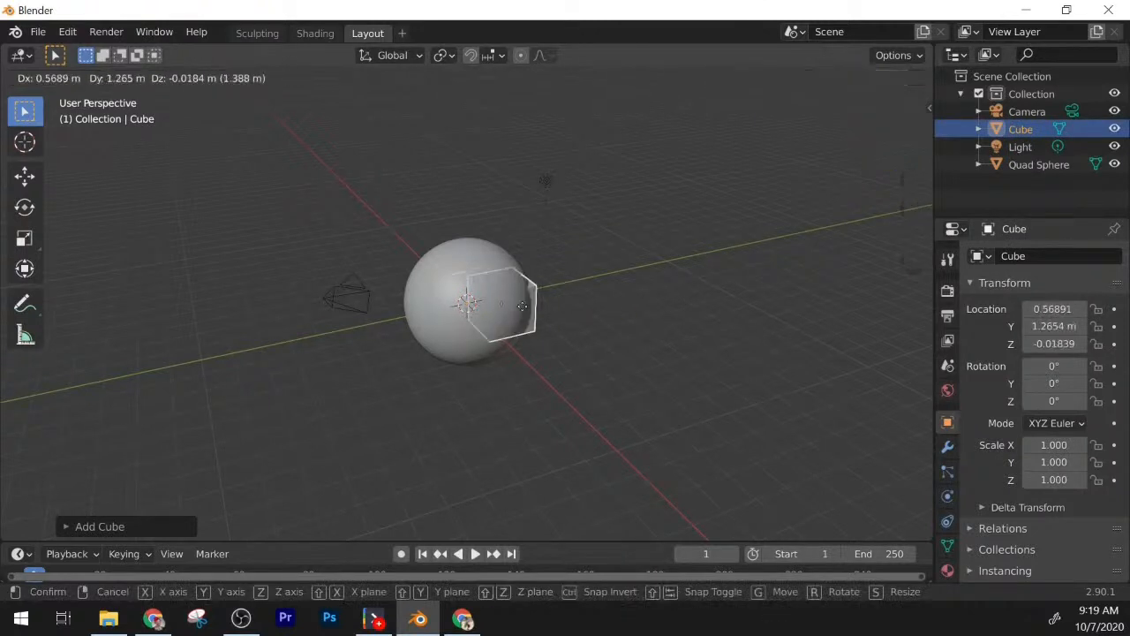
left_click(634, 334)
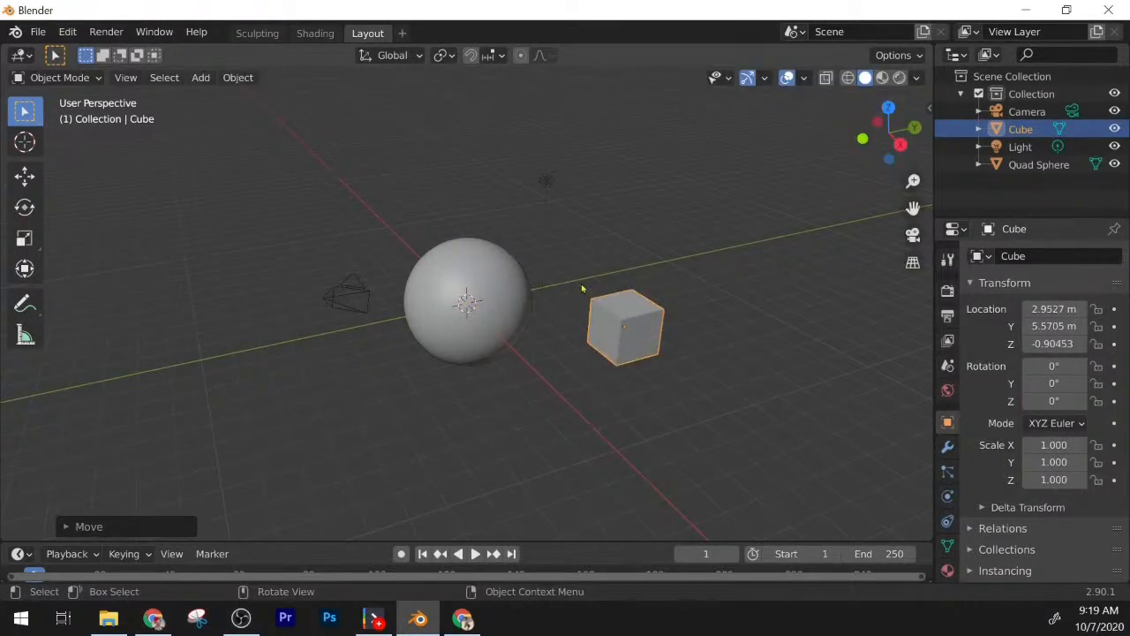
Step: Select the quad sphere in the Layout workspace and sculpt a curved raised SculptDraw stroke on its front in the Sculpting workspace
left_click(257, 33)
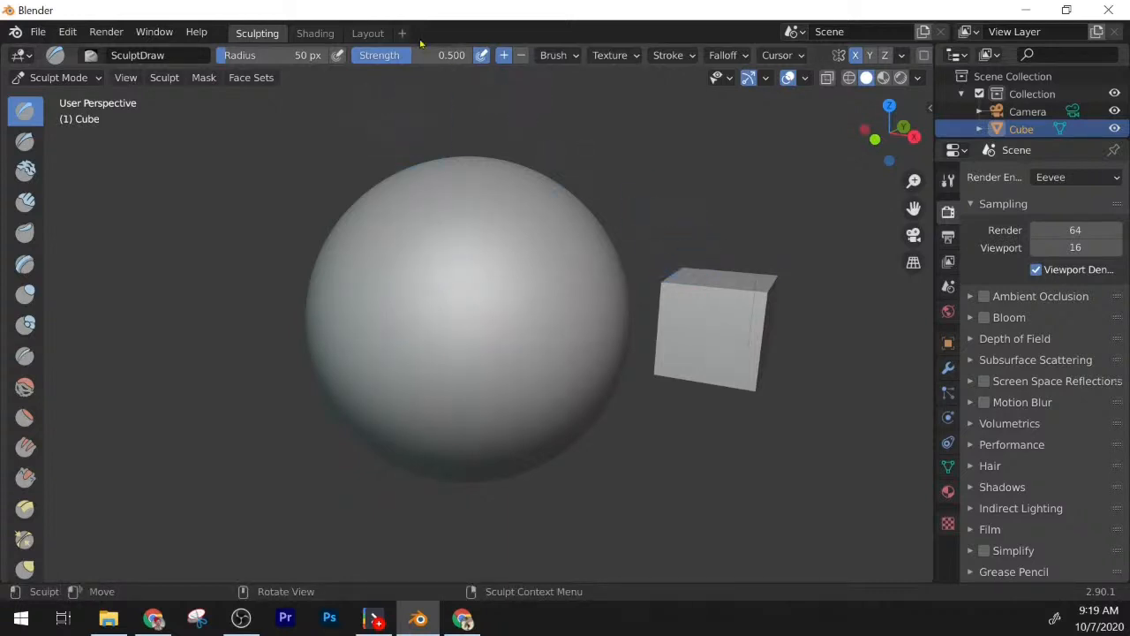
left_click(367, 32)
left_click(467, 303)
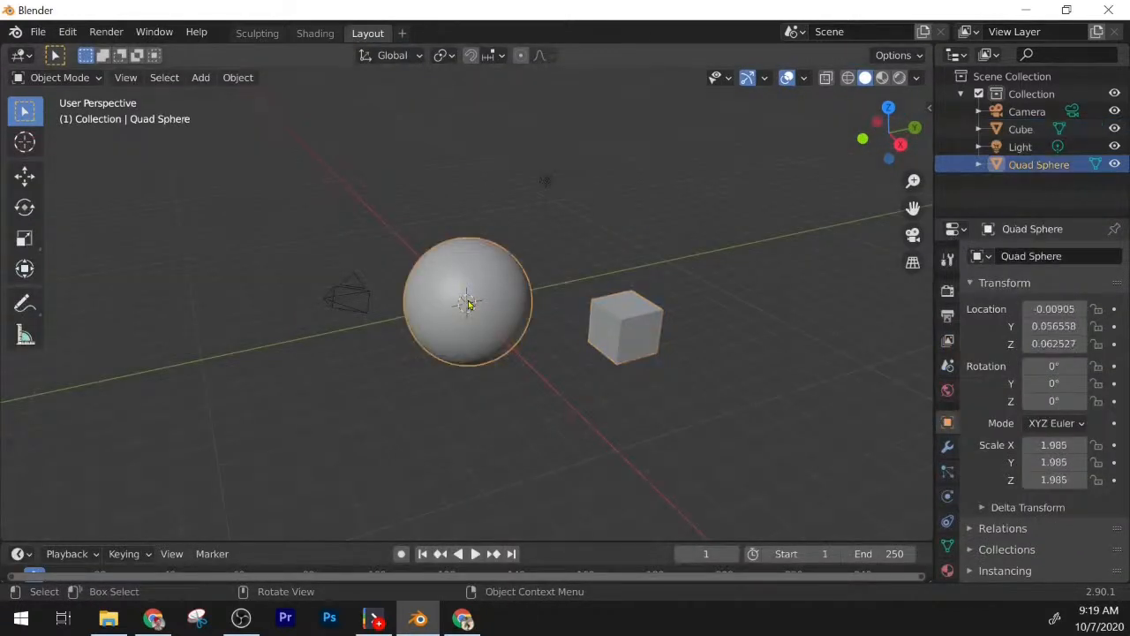
left_click(257, 33)
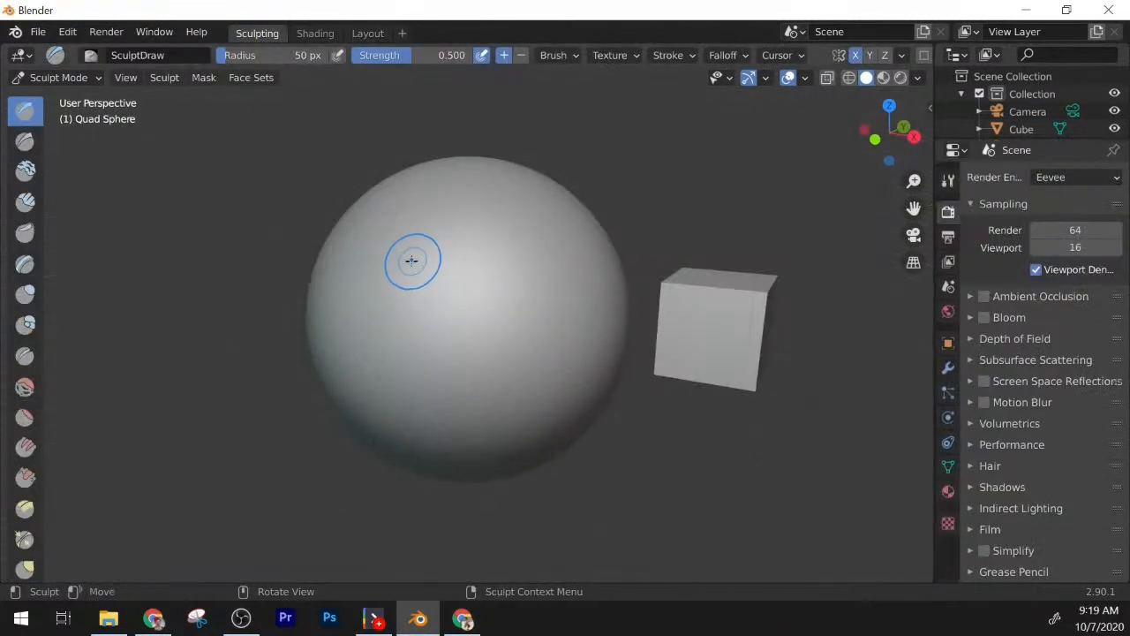
mouse_move(424, 327)
left_mouse_down()
mouse_move(433, 243)
mouse_move(459, 219)
mouse_move(507, 325)
mouse_move(454, 374)
mouse_move(441, 364)
left_mouse_up()
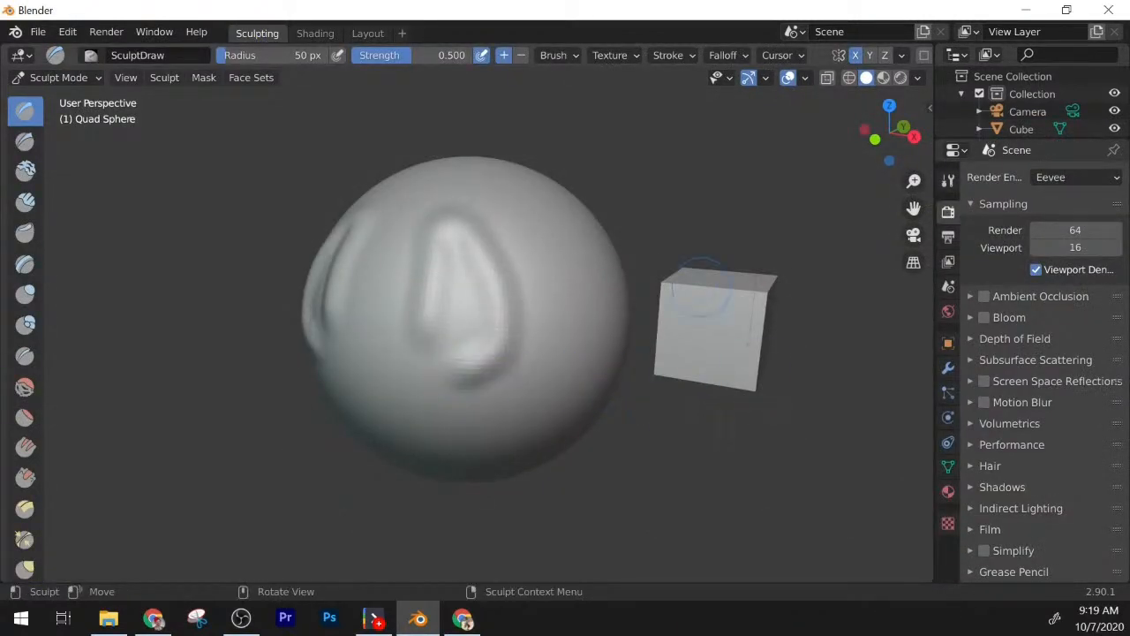
Step: Select the cube in the Layout workspace, and in the Sculpting workspace try a SculptDraw stroke on its front face
left_click(368, 32)
left_click(636, 352)
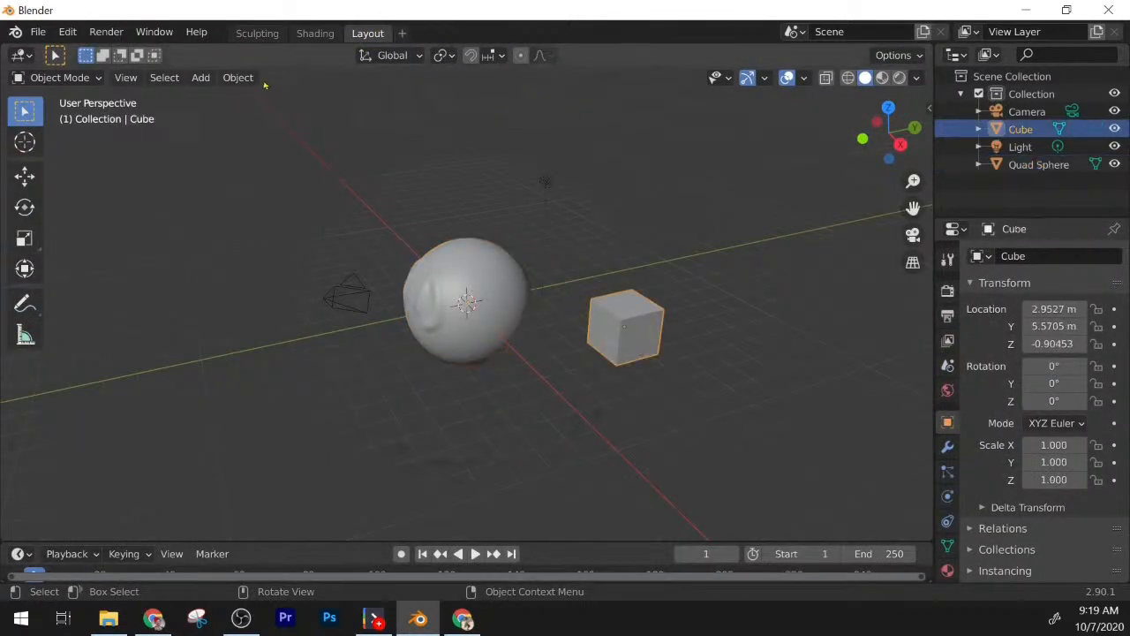
left_click(255, 33)
scroll(625, 272, "up", 3)
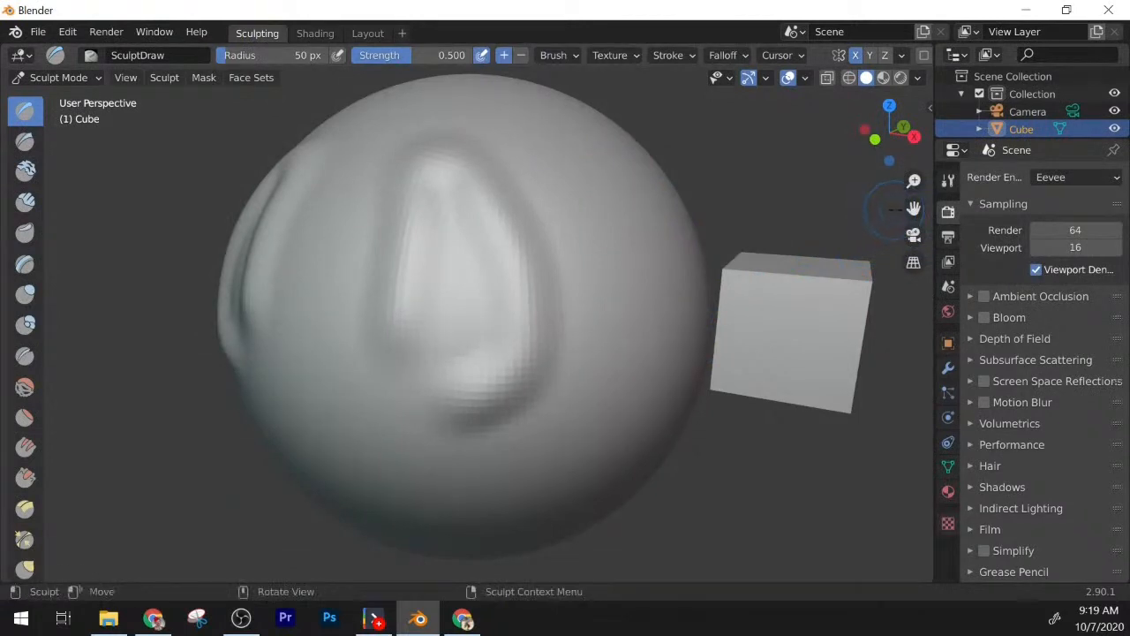
mouse_move(914, 209)
left_mouse_down()
mouse_move(751, 242)
mouse_move(499, 193)
mouse_move(420, 197)
left_mouse_up()
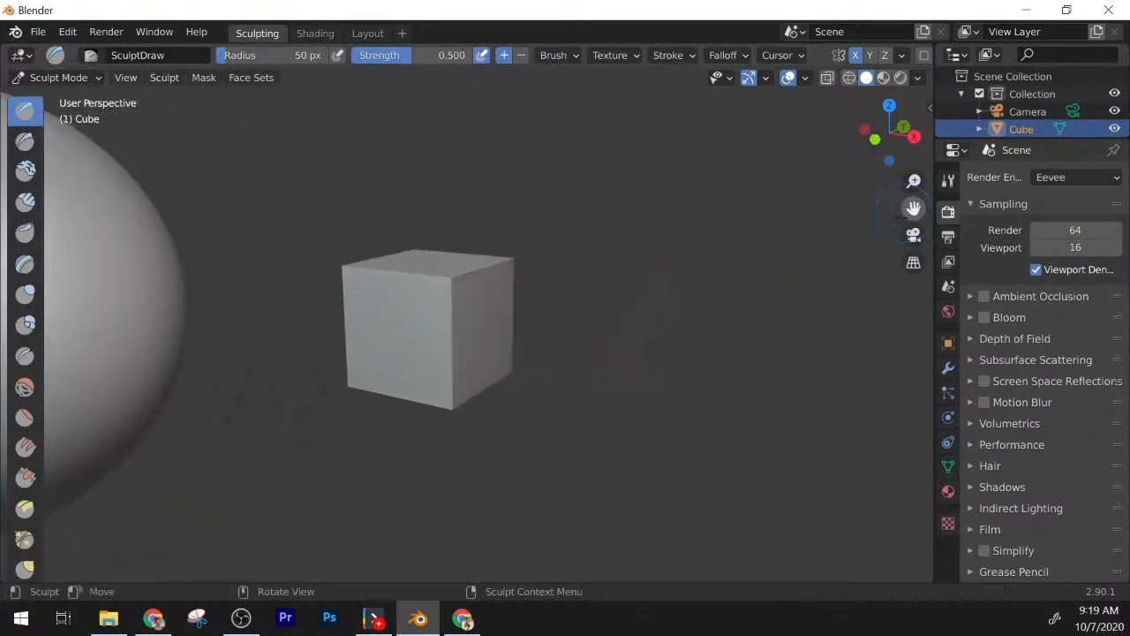
mouse_move(439, 371)
left_mouse_down()
mouse_move(447, 316)
mouse_move(389, 321)
mouse_move(414, 323)
mouse_move(383, 333)
left_mouse_up()
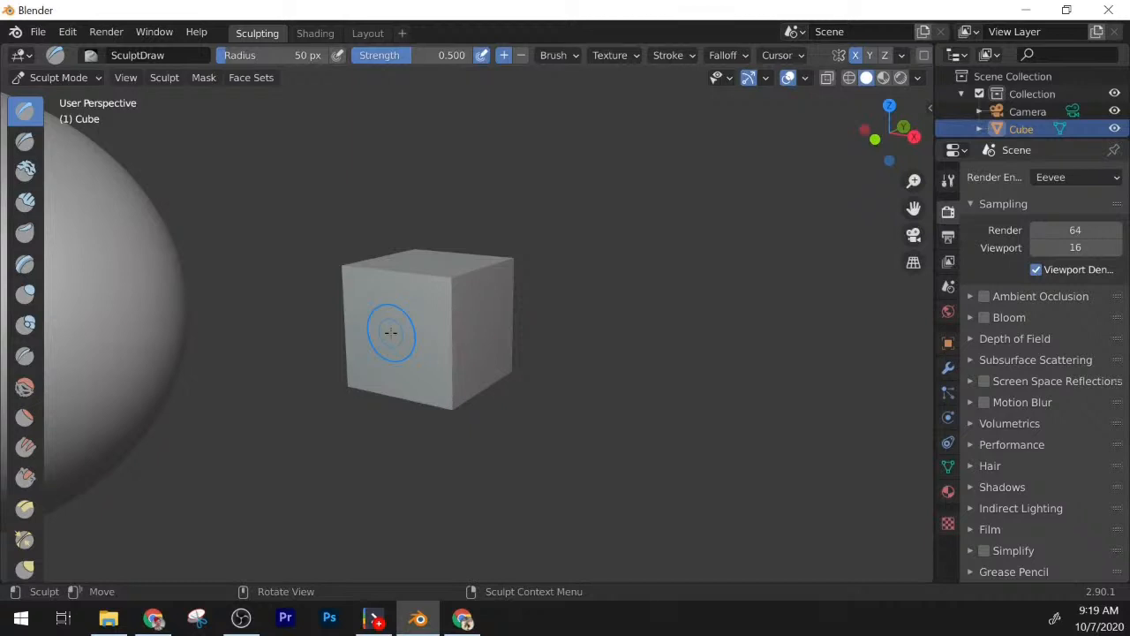
scroll(391, 332, "up", 3)
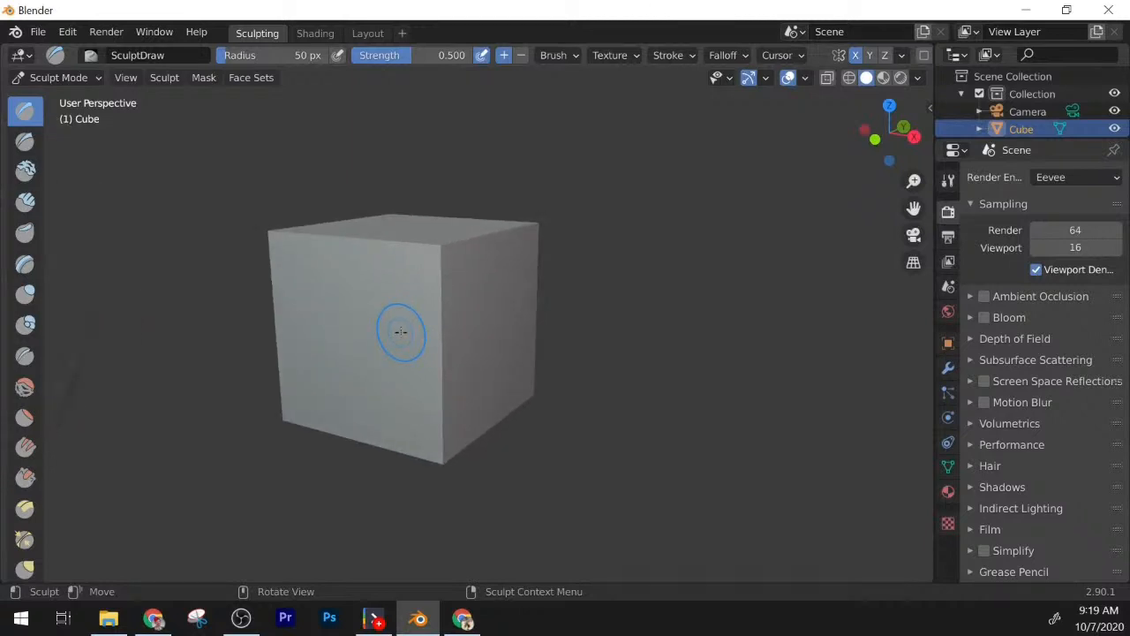
left_click(386, 37)
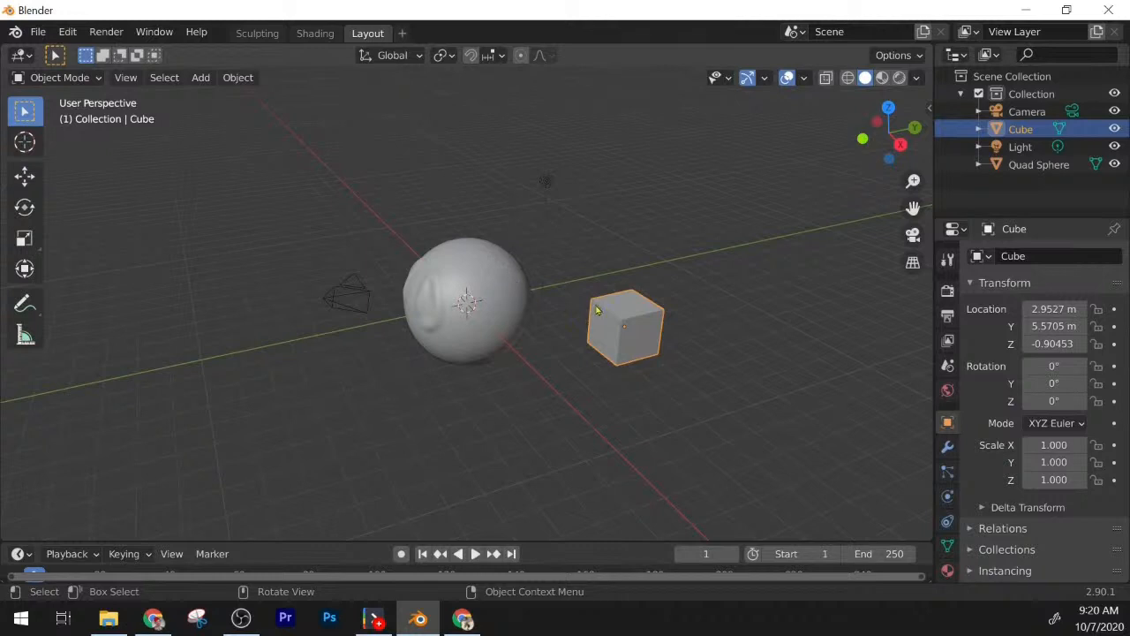
left_click(257, 32)
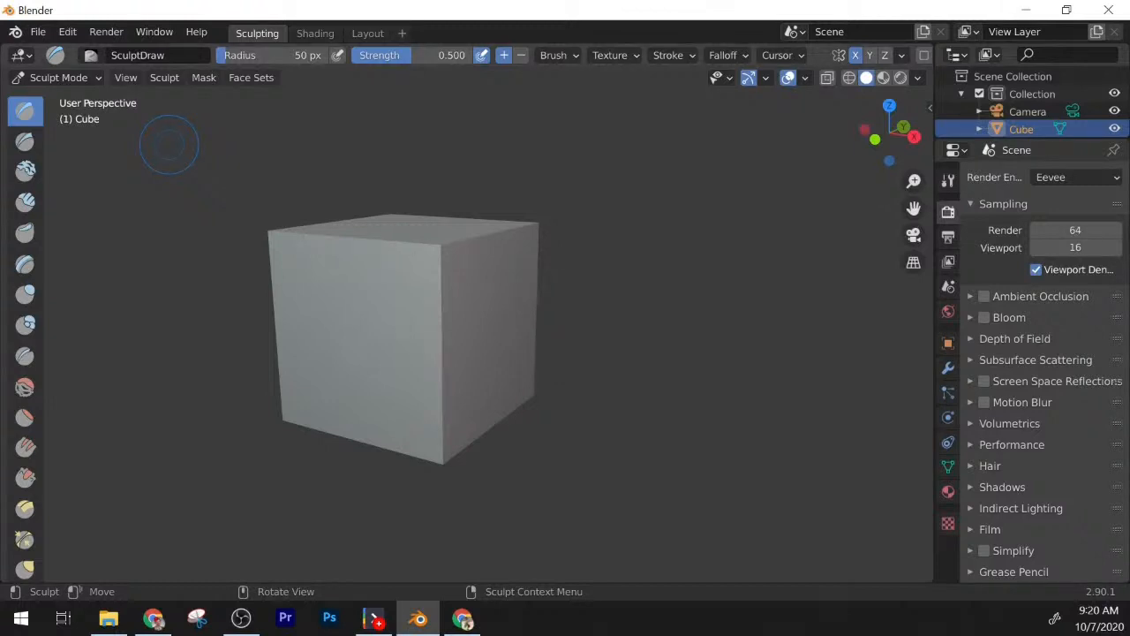
Step: Pull the cube's nearest upper corner slightly downward with the Grab brush at 50 px radius and 0.400 strength
key("alt+Tab")
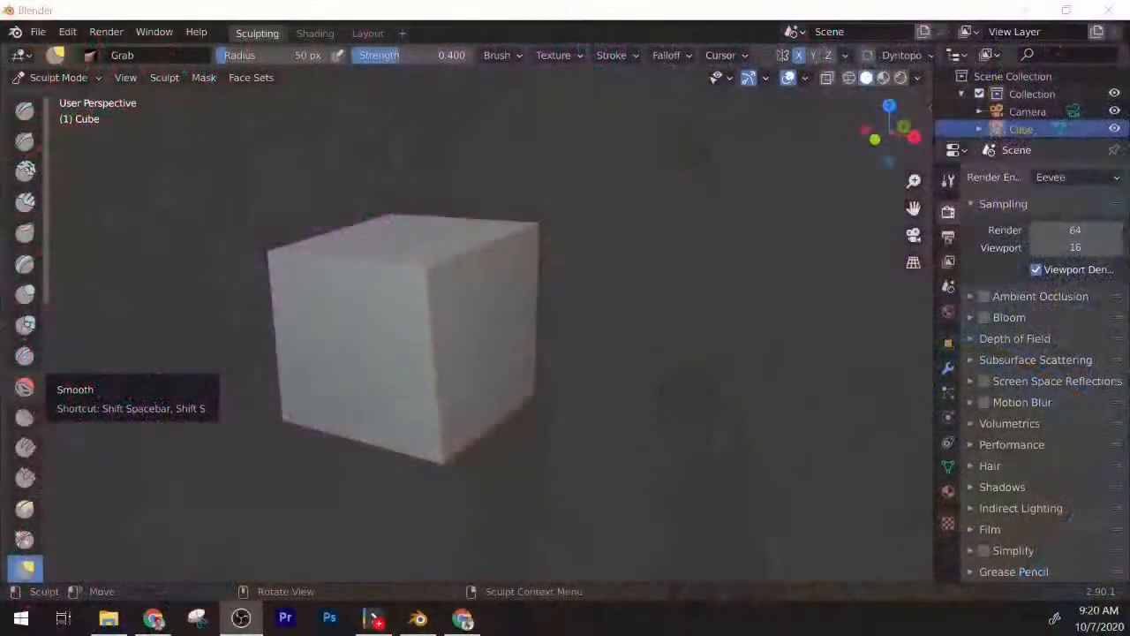
mouse_move(429, 267)
left_mouse_down()
mouse_move(477, 278)
mouse_move(442, 373)
mouse_move(402, 399)
mouse_move(393, 265)
mouse_move(396, 285)
mouse_move(424, 293)
left_mouse_up()
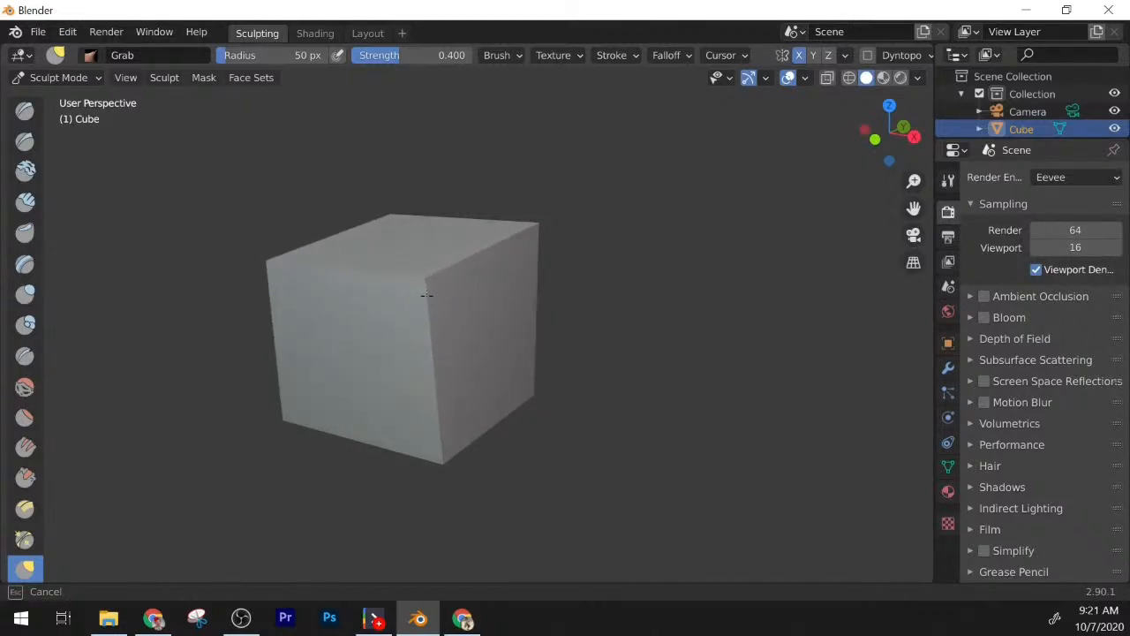
mouse_move(426, 295)
left_mouse_down()
mouse_move(433, 281)
mouse_move(445, 285)
mouse_move(412, 298)
mouse_move(455, 309)
mouse_move(442, 317)
mouse_move(446, 304)
left_mouse_up()
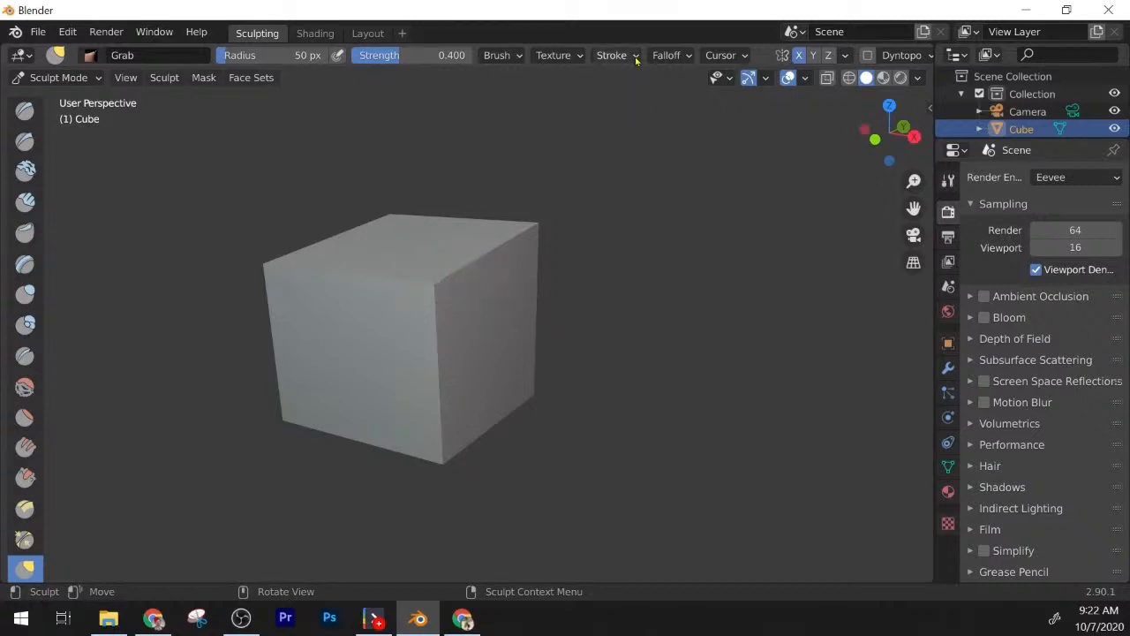
mouse_move(1128, 444)
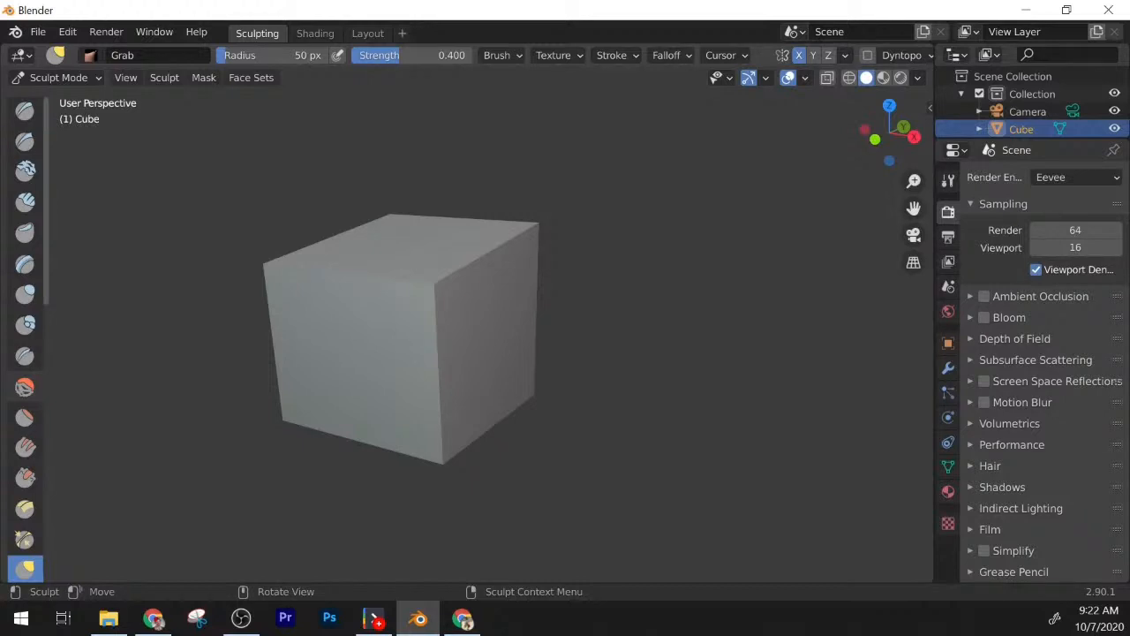
Step: Switch the cube to Edit Mode, cycle through the Tweak, Box, Circle and Lasso selection tools, and return to Sculpt Mode
key("Tab")
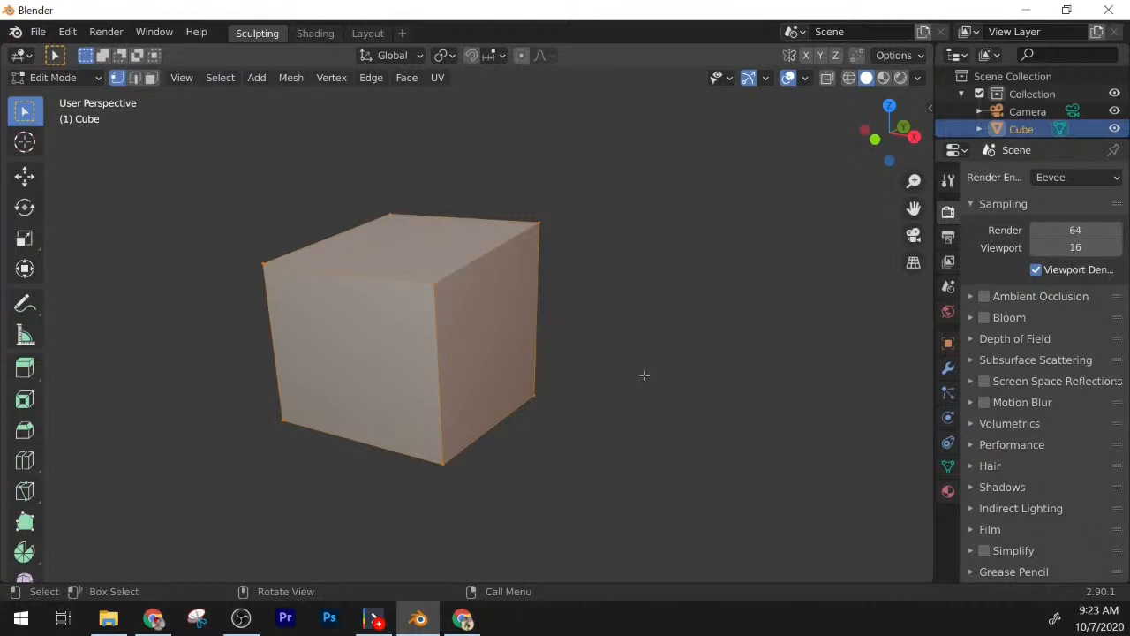
key("c")
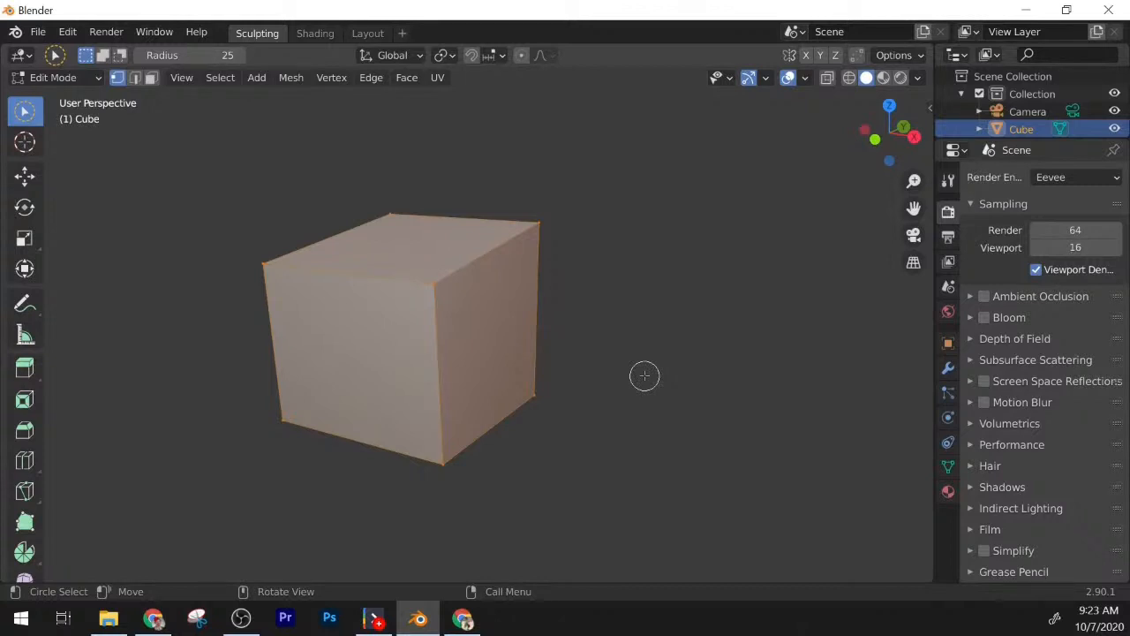
key("Escape")
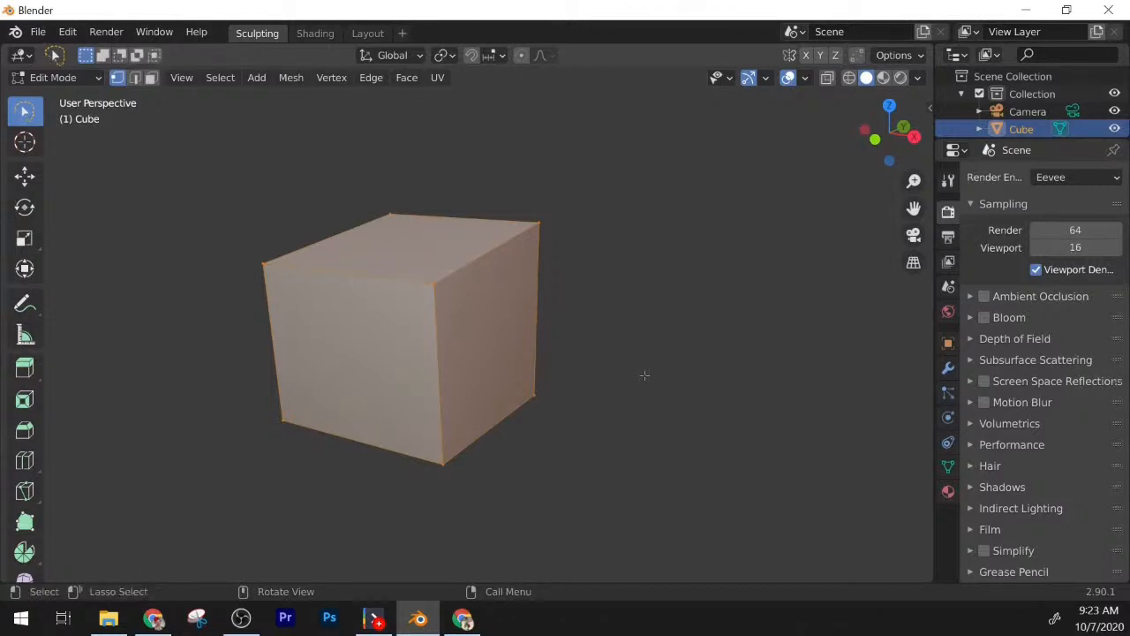
key("w")
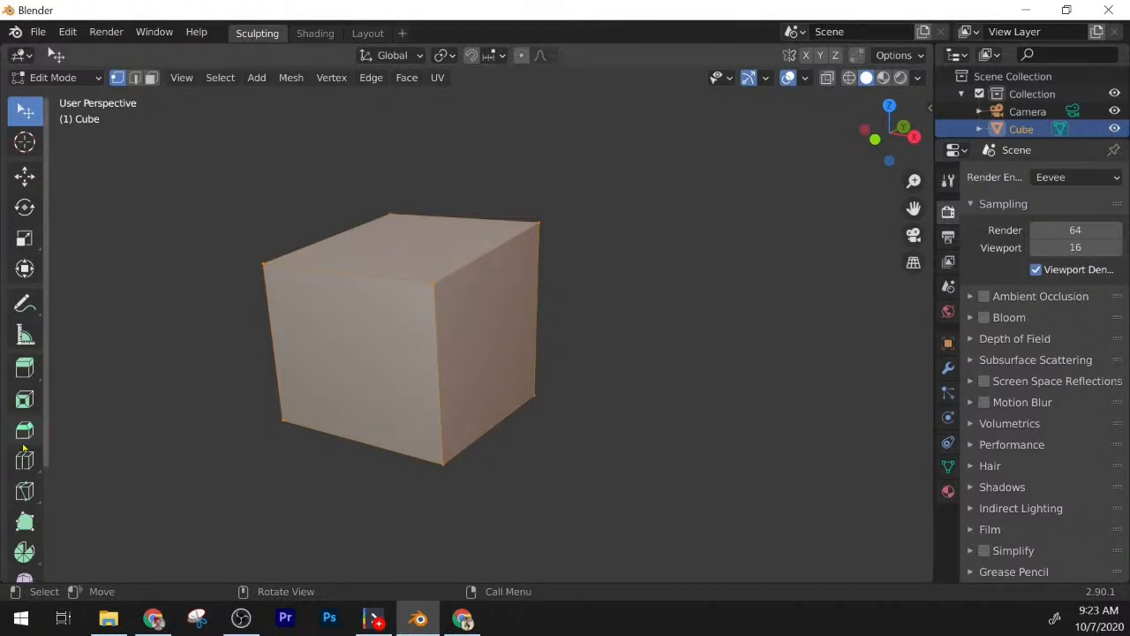
key("w")
key("w")
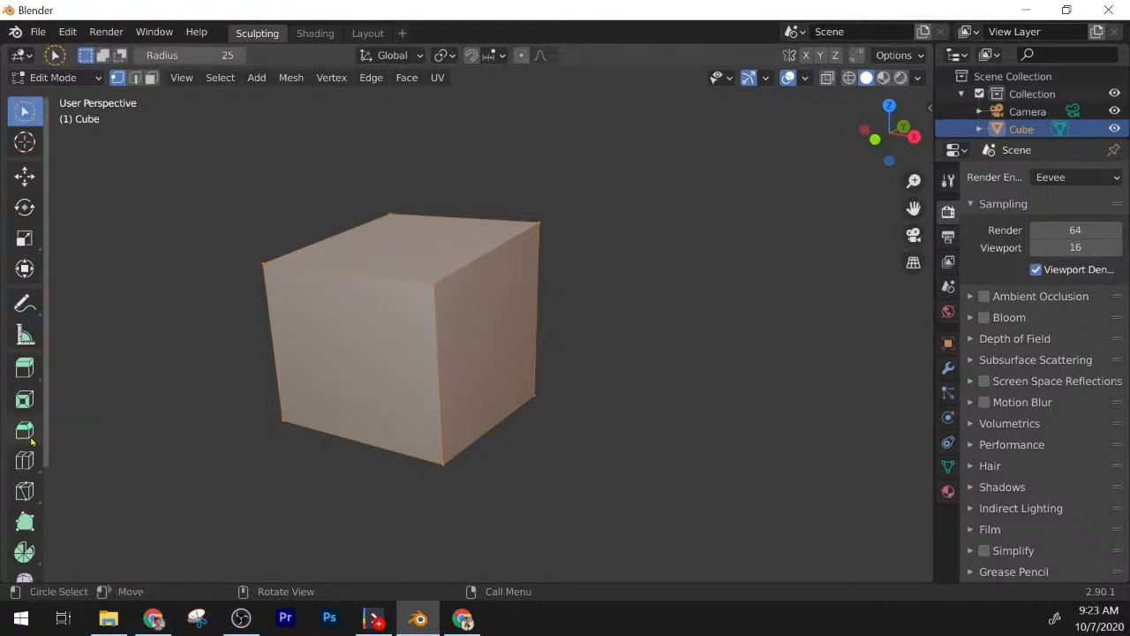
key("w")
key("w")
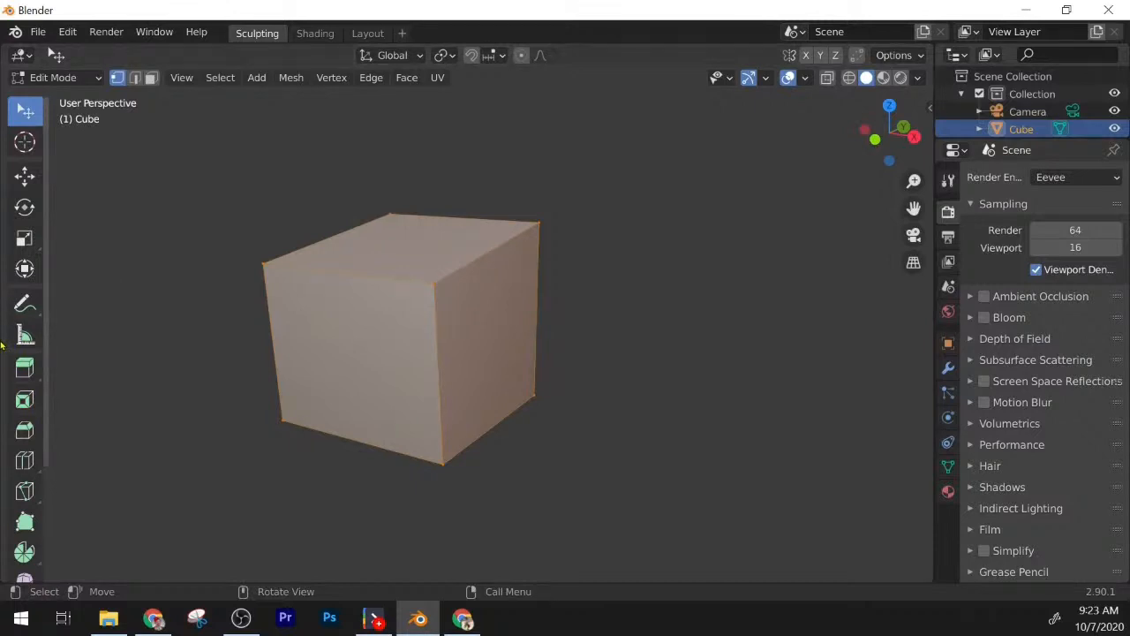
key("Tab")
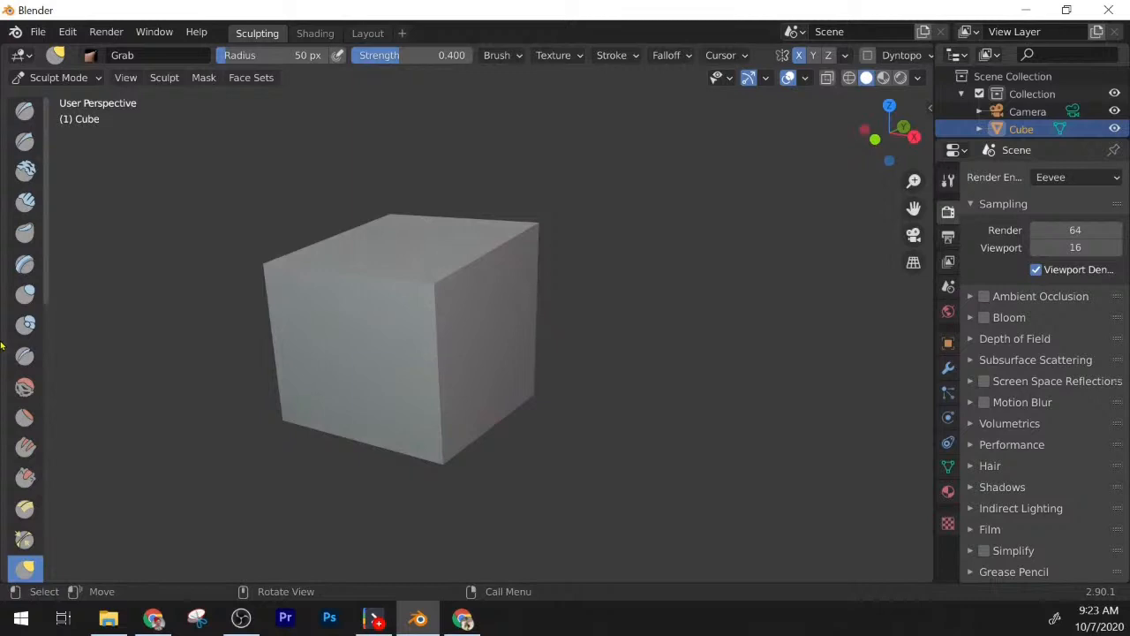
Step: Put the cube back in Edit Mode, activate the Box Select tool and deselect all of its vertices
key("Tab")
key("w")
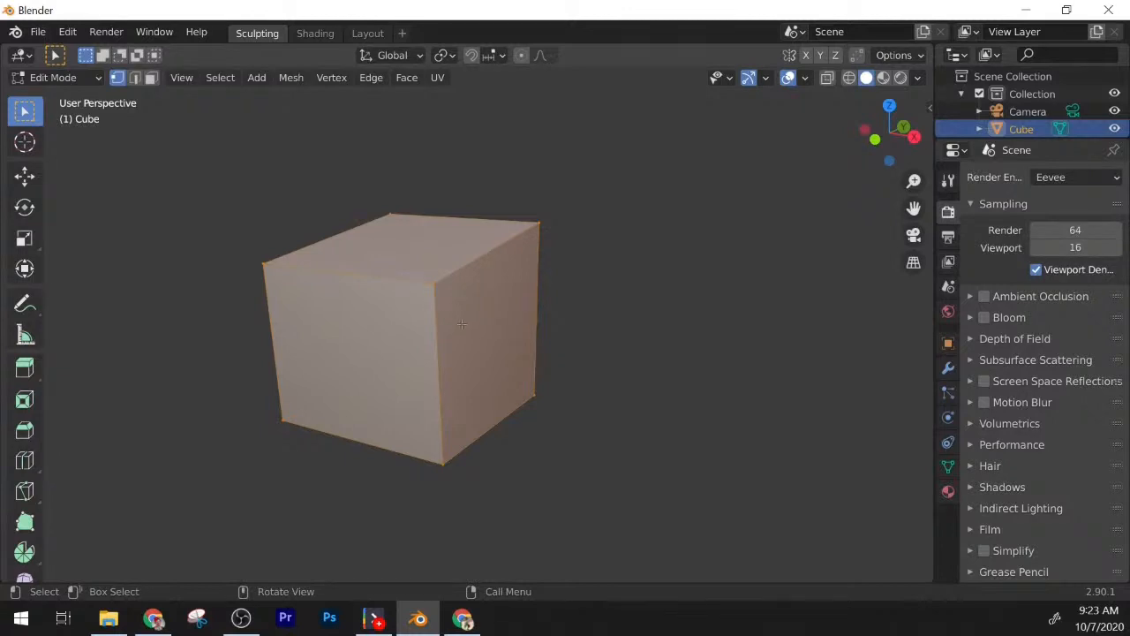
key("k")
left_click_drag(482, 320, 485, 340)
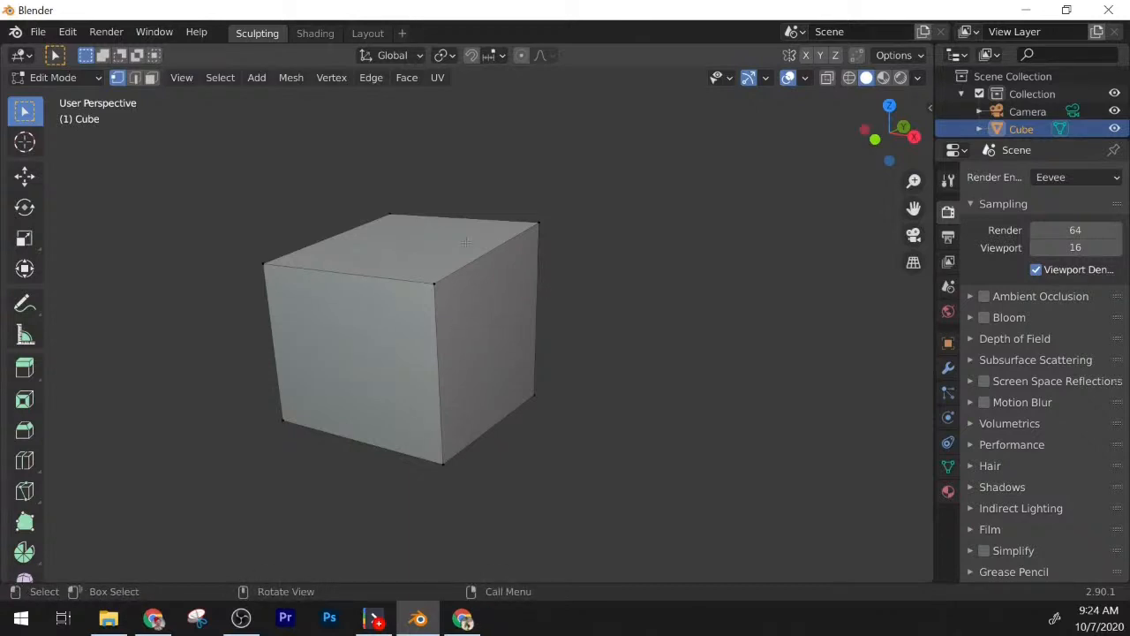
Step: Return the cube to Sculpt Mode and try Grab brush strokes across the middle of its side face
key("Tab")
mouse_move(480, 335)
left_mouse_down()
mouse_move(507, 299)
mouse_move(456, 373)
left_mouse_up()
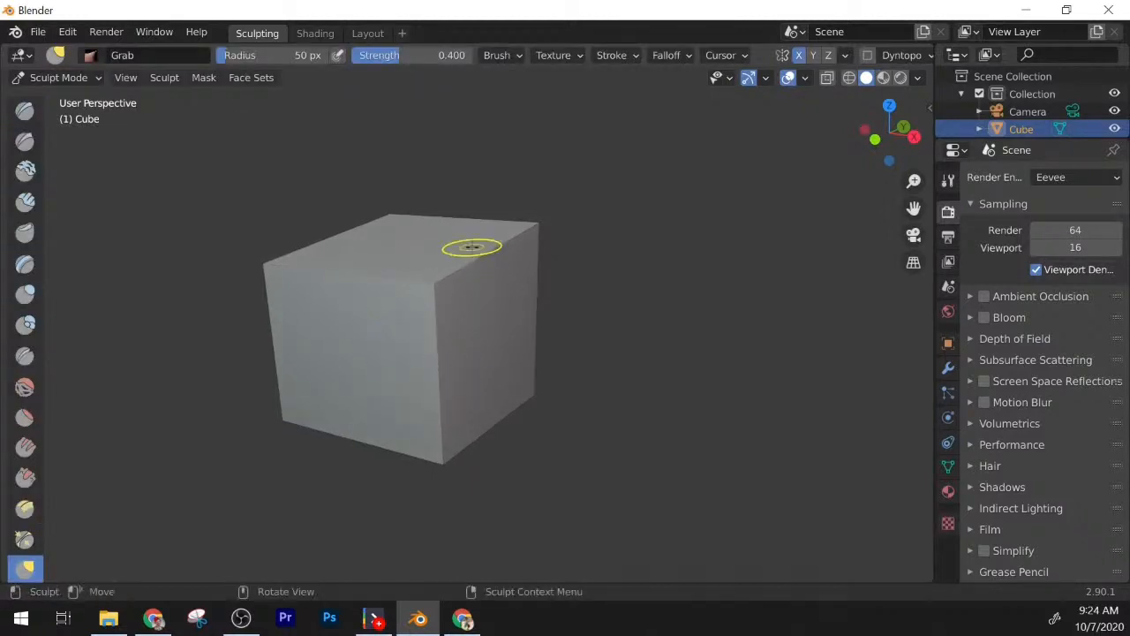
mouse_move(494, 350)
left_mouse_down()
mouse_move(484, 303)
mouse_move(471, 374)
mouse_move(440, 377)
left_mouse_up()
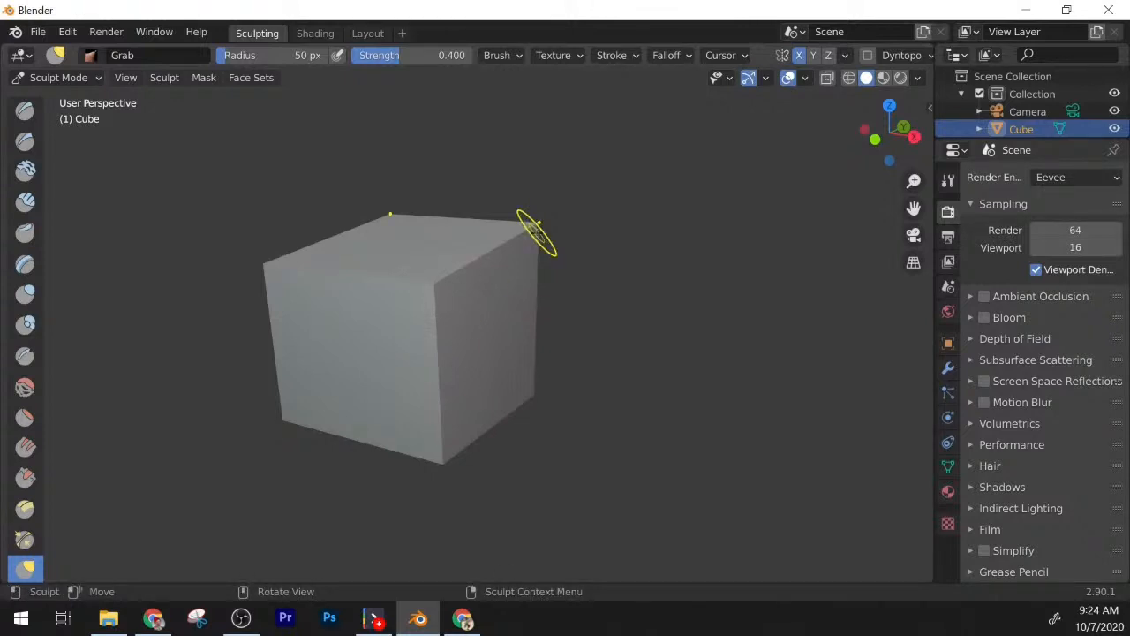
Step: Pull the cube's near and far upper corners slightly downward with the Grab brush, and try a stroke on the middle of its front face
mouse_move(434, 282)
left_mouse_down()
mouse_move(466, 261)
mouse_move(494, 291)
mouse_move(446, 362)
mouse_move(477, 356)
mouse_move(391, 328)
left_mouse_up()
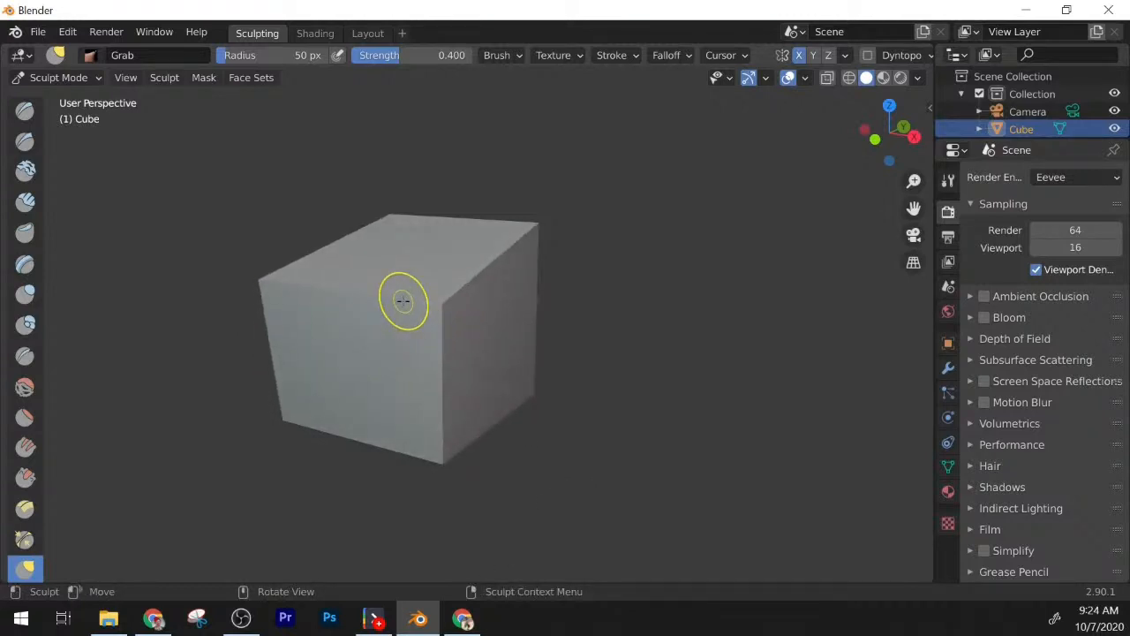
mouse_move(538, 221)
left_mouse_down()
mouse_move(537, 274)
mouse_move(533, 220)
left_mouse_up()
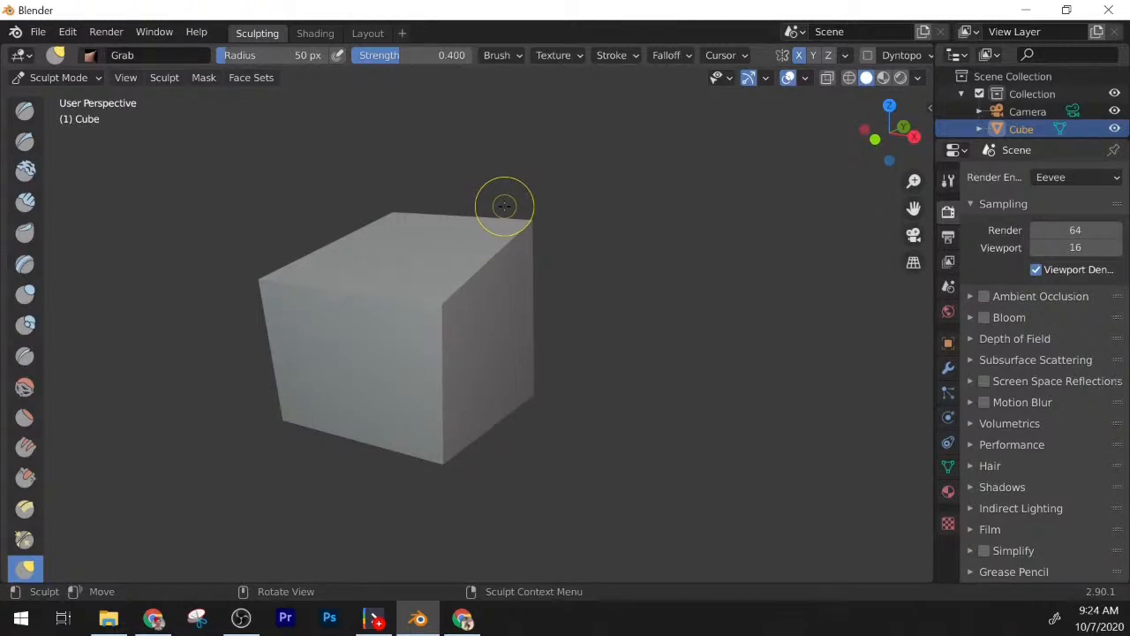
mouse_move(525, 222)
left_mouse_down()
mouse_move(519, 265)
mouse_move(460, 398)
mouse_move(587, 210)
mouse_move(549, 213)
mouse_move(550, 252)
left_mouse_up()
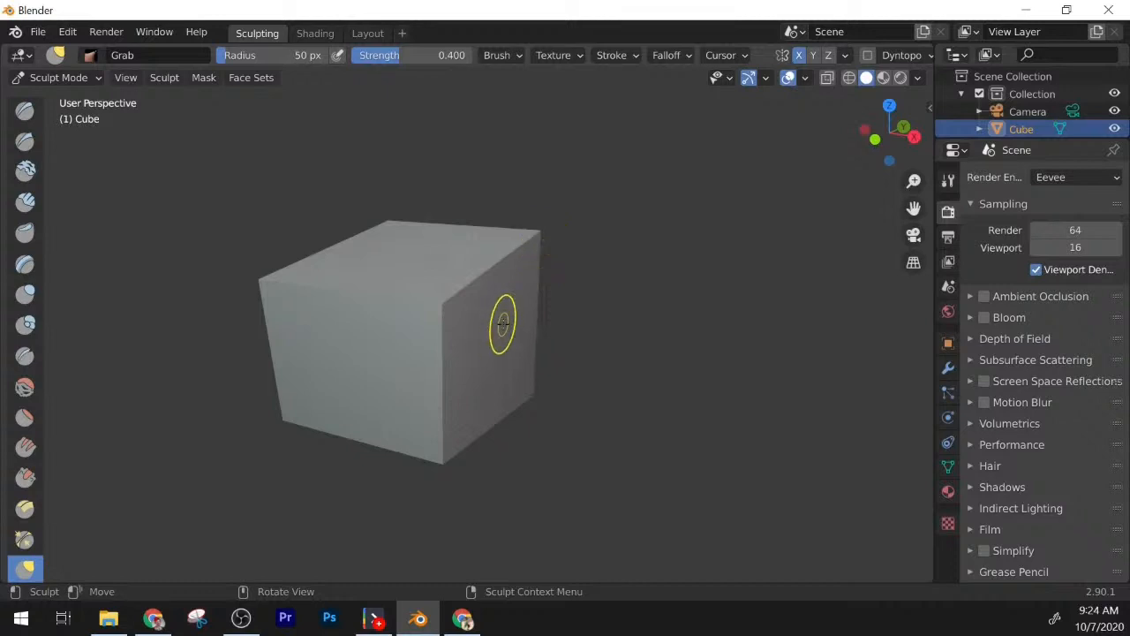
mouse_move(376, 334)
left_mouse_down()
mouse_move(366, 389)
mouse_move(344, 341)
left_mouse_up()
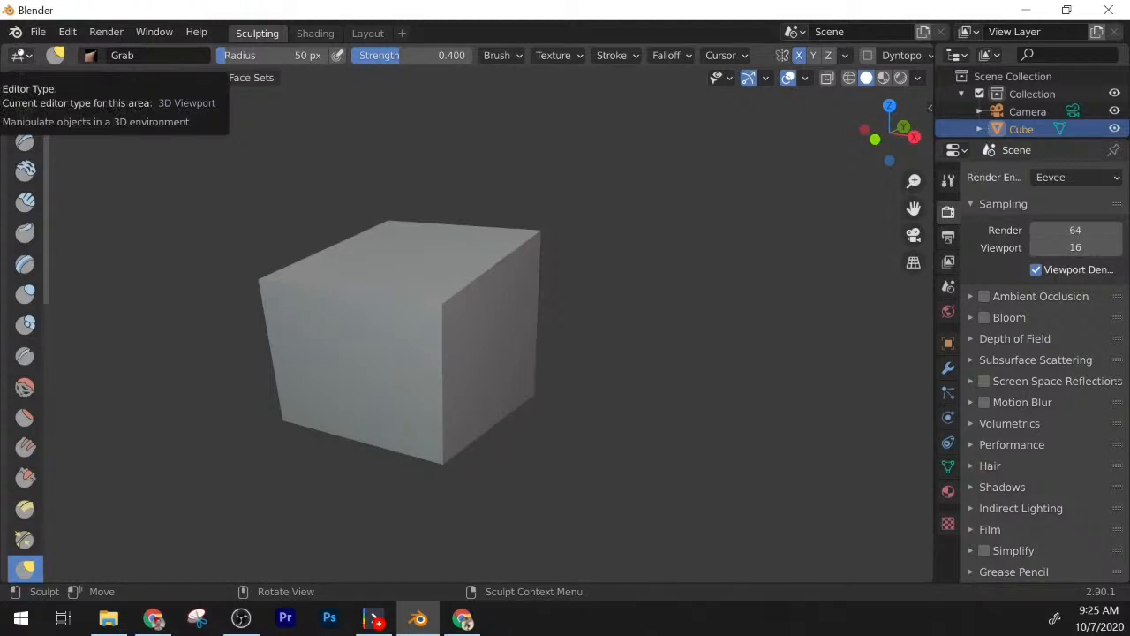
key("alt+Tab")
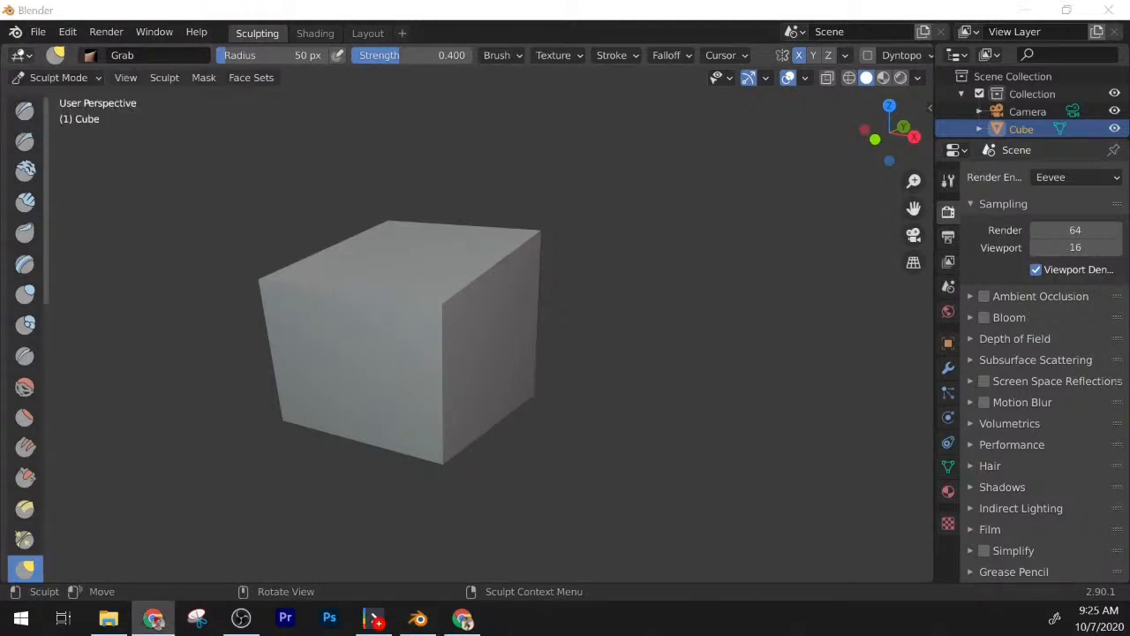